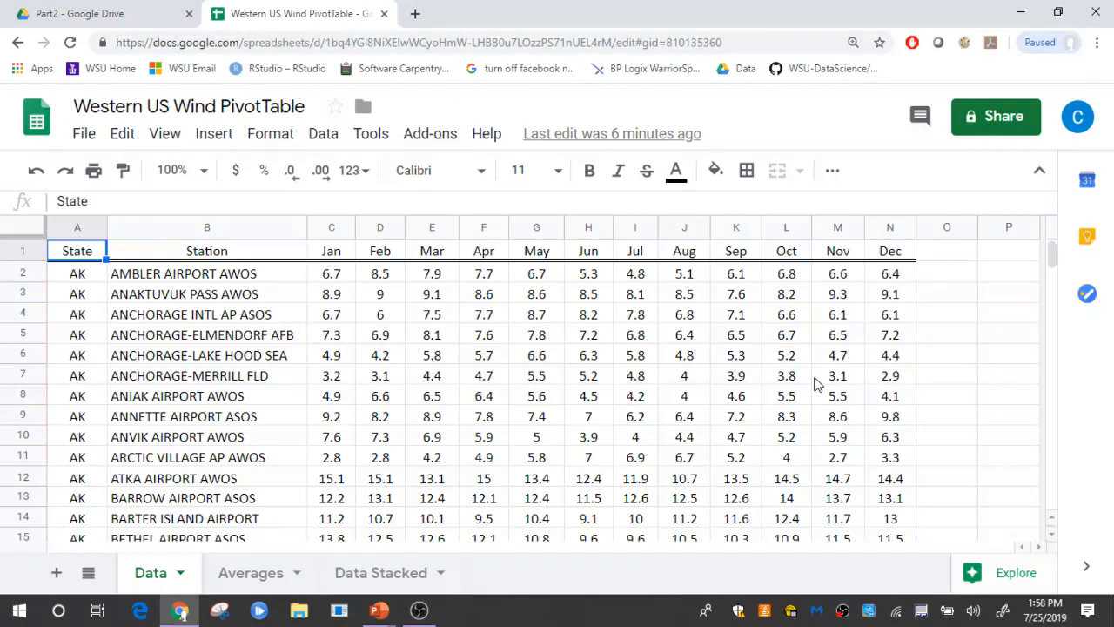
# Step: Examine the Station column and the first station's January to December readings on the Data sheet
pyautogui.click(228, 228)
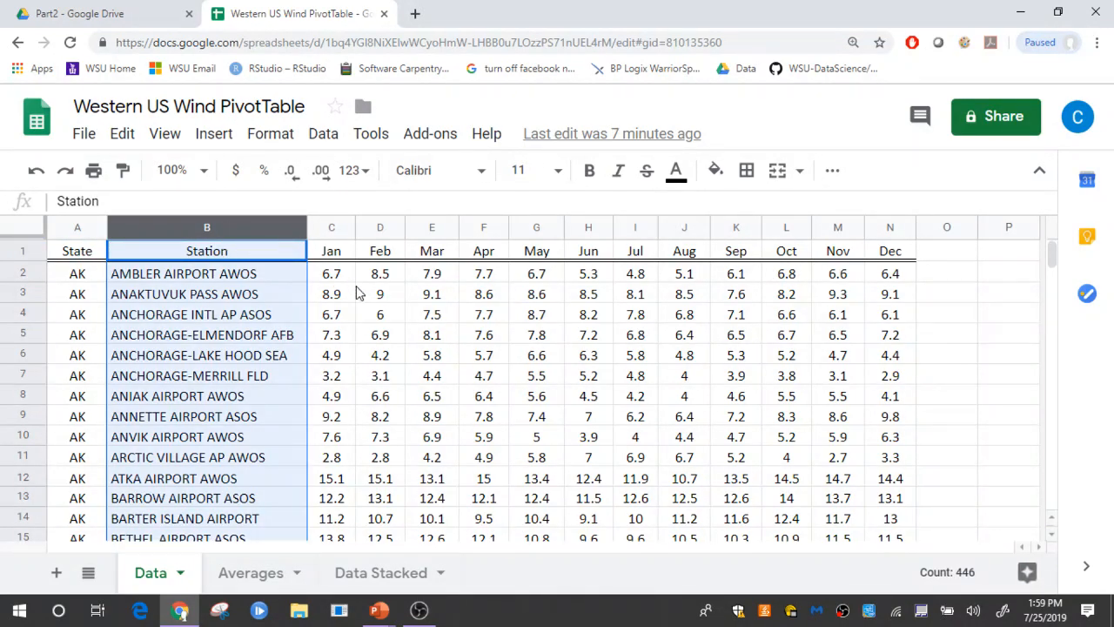
pyautogui.click(352, 317)
pyautogui.moveTo(352, 275)
pyautogui.mouseDown()
pyautogui.moveTo(838, 252)
pyautogui.moveTo(890, 277)
pyautogui.mouseUp()
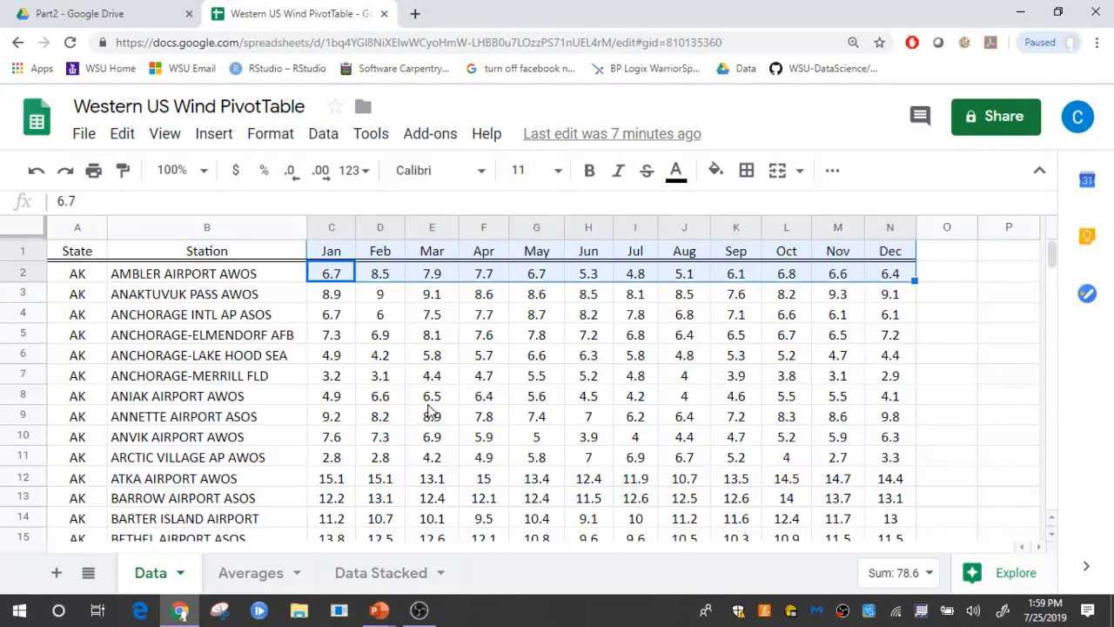
# Step: Examine the Averages sheet: the first station's twelve monthly values, and the January–April and October–December blocks for the first eight stations
pyautogui.click(250, 572)
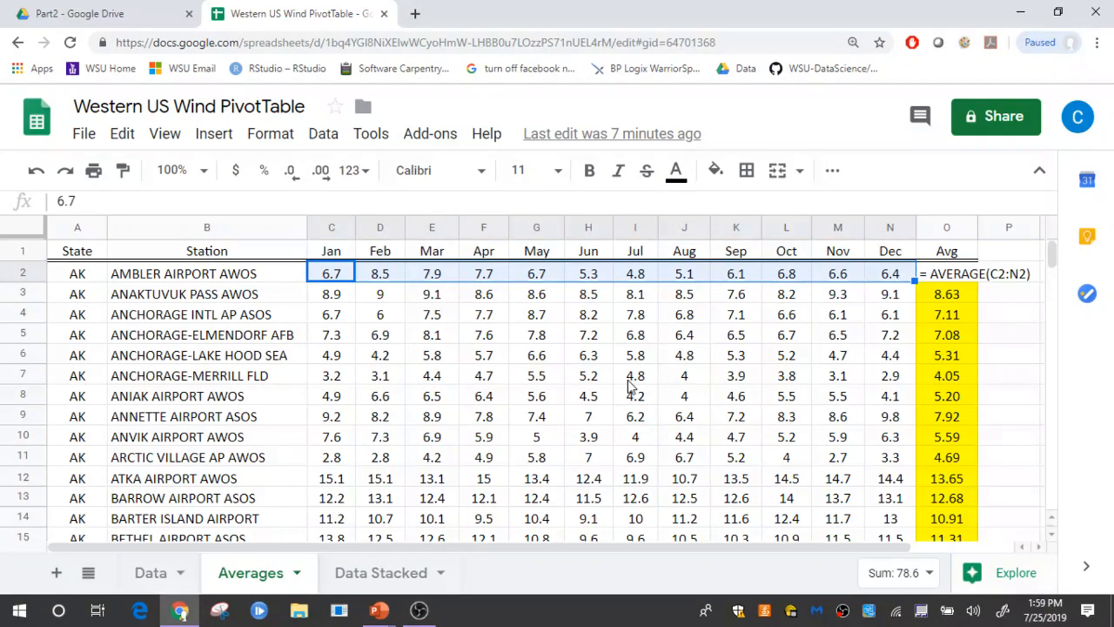
pyautogui.click(684, 357)
pyautogui.moveTo(329, 275); pyautogui.dragTo(889, 277)
pyautogui.click(409, 339)
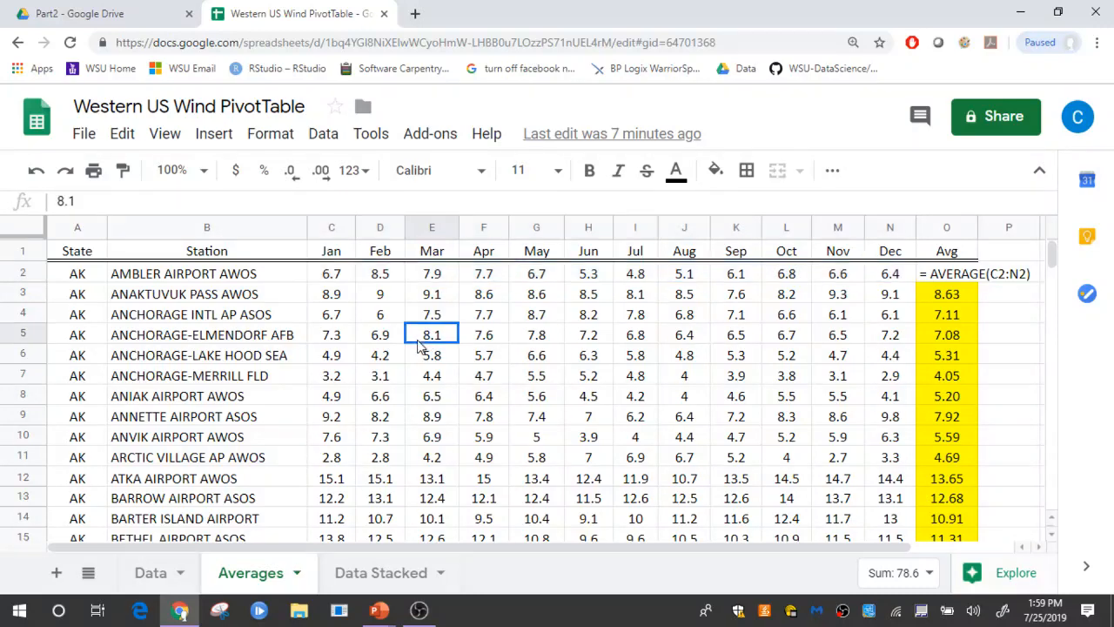
pyautogui.click(337, 279)
pyautogui.moveTo(348, 285); pyautogui.dragTo(489, 418)
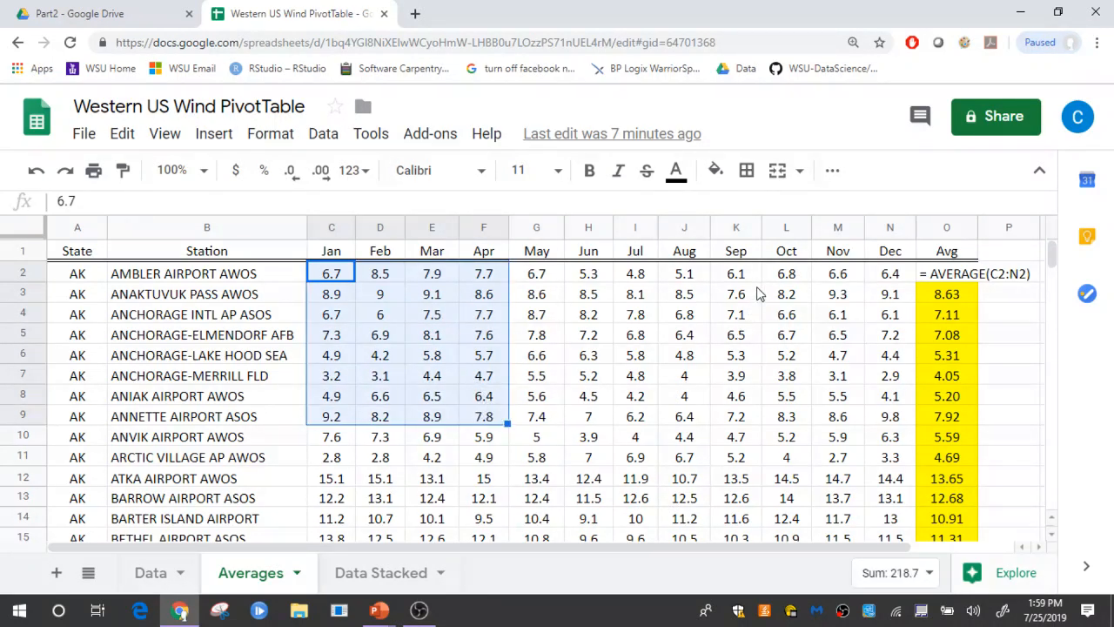
pyautogui.moveTo(786, 277)
pyautogui.mouseDown()
pyautogui.moveTo(850, 319)
pyautogui.moveTo(894, 435)
pyautogui.moveTo(890, 423)
pyautogui.moveTo(794, 427)
pyautogui.mouseUp()
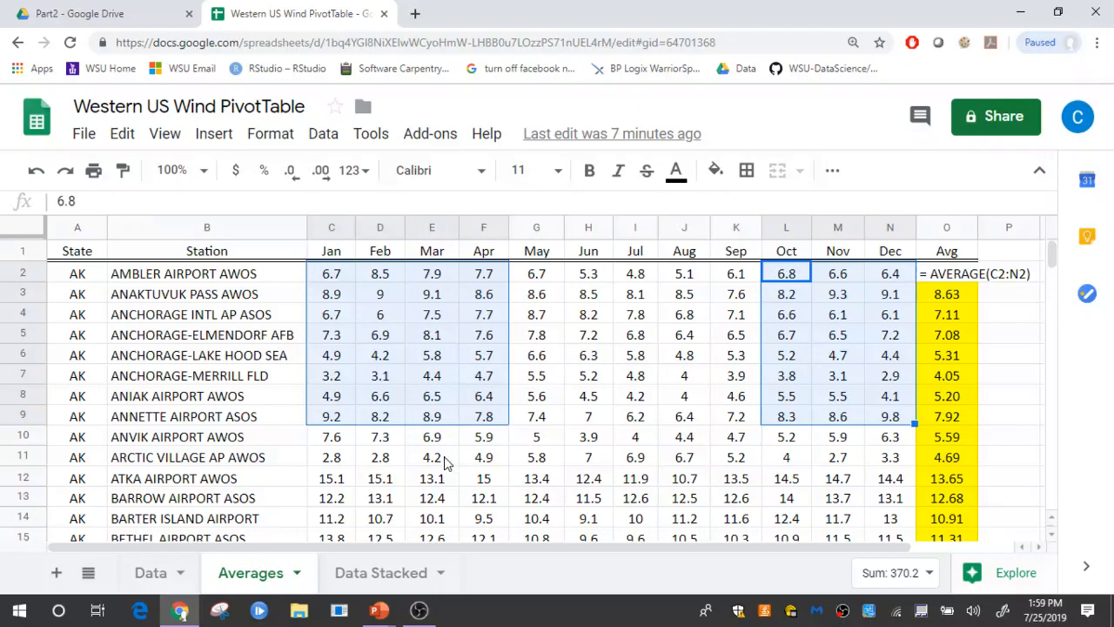
pyautogui.click(394, 520)
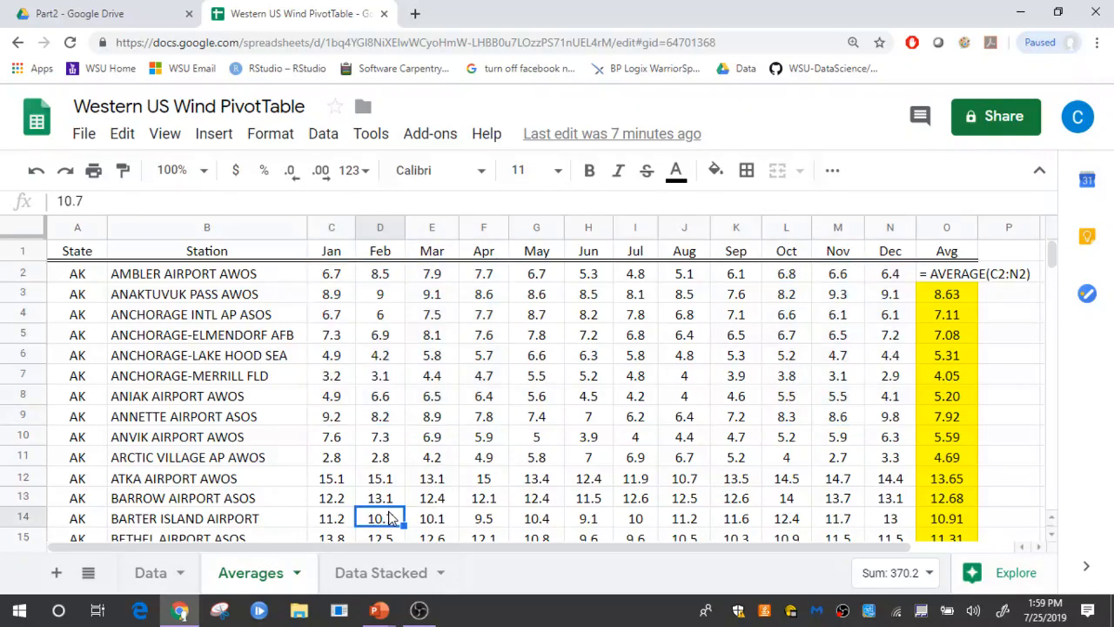
# Step: Compare the first station's monthly values on the Data sheet with its Month and WindSpeed rows on the Data Stacked sheet
pyautogui.click(387, 574)
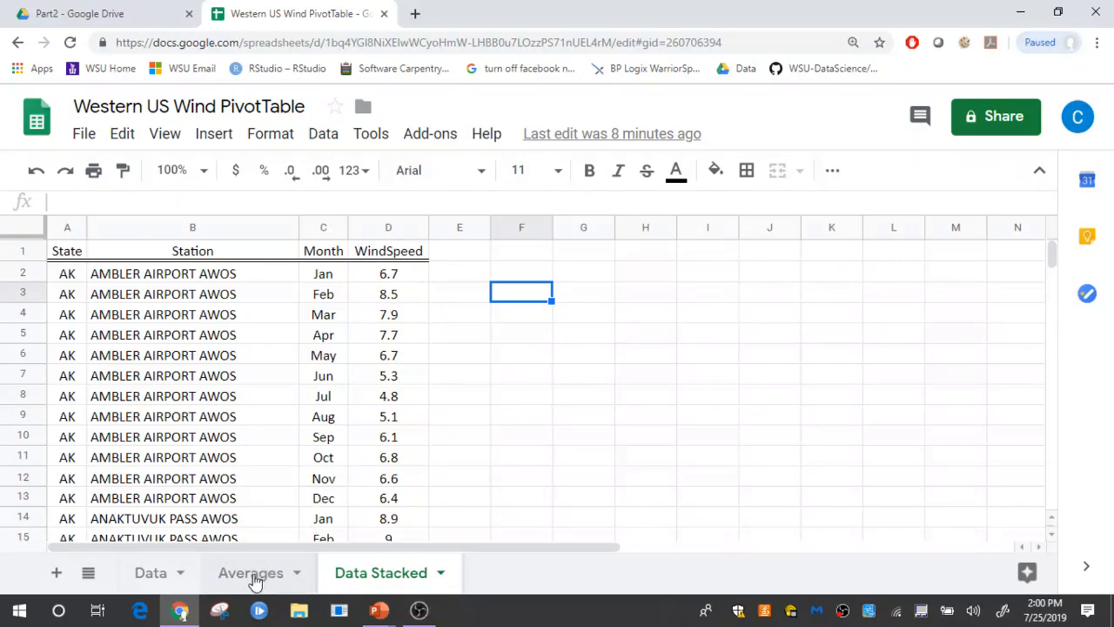
pyautogui.click(166, 573)
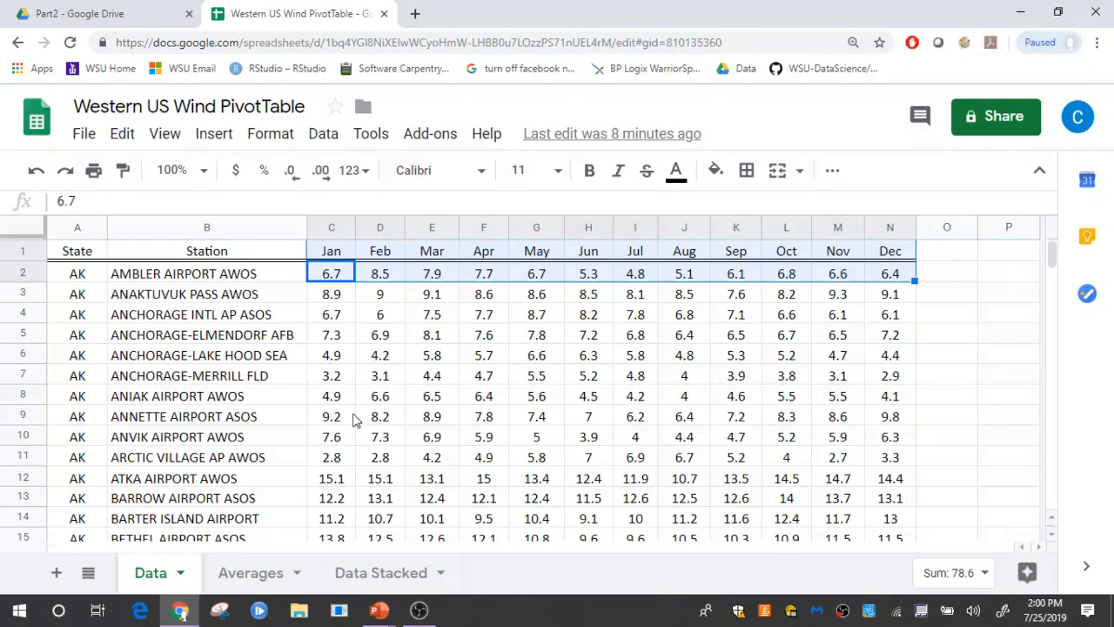
pyautogui.click(383, 399)
pyautogui.moveTo(331, 280); pyautogui.dragTo(887, 278)
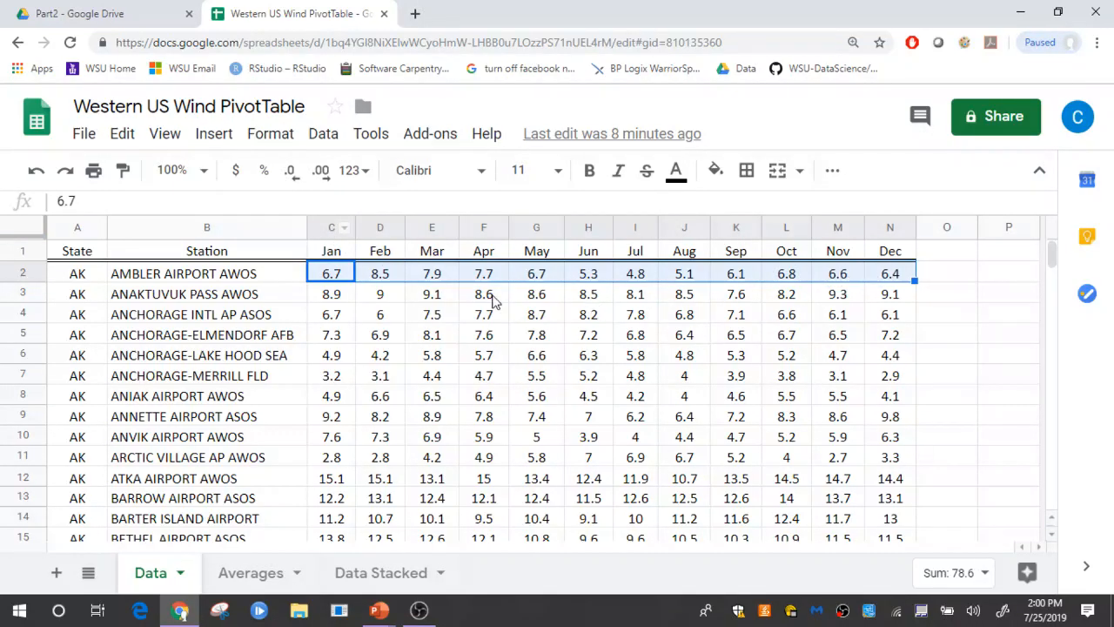
pyautogui.click(380, 575)
pyautogui.moveTo(403, 275); pyautogui.dragTo(395, 500)
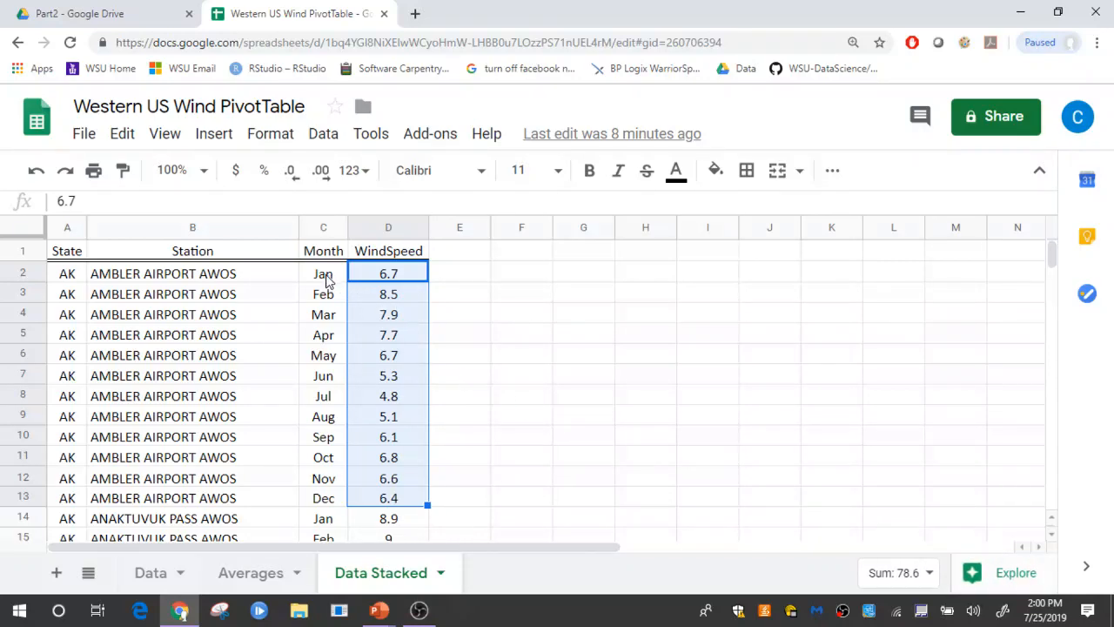
pyautogui.moveTo(323, 276)
pyautogui.mouseDown()
pyautogui.moveTo(311, 468)
pyautogui.moveTo(318, 492)
pyautogui.moveTo(375, 497)
pyautogui.mouseUp()
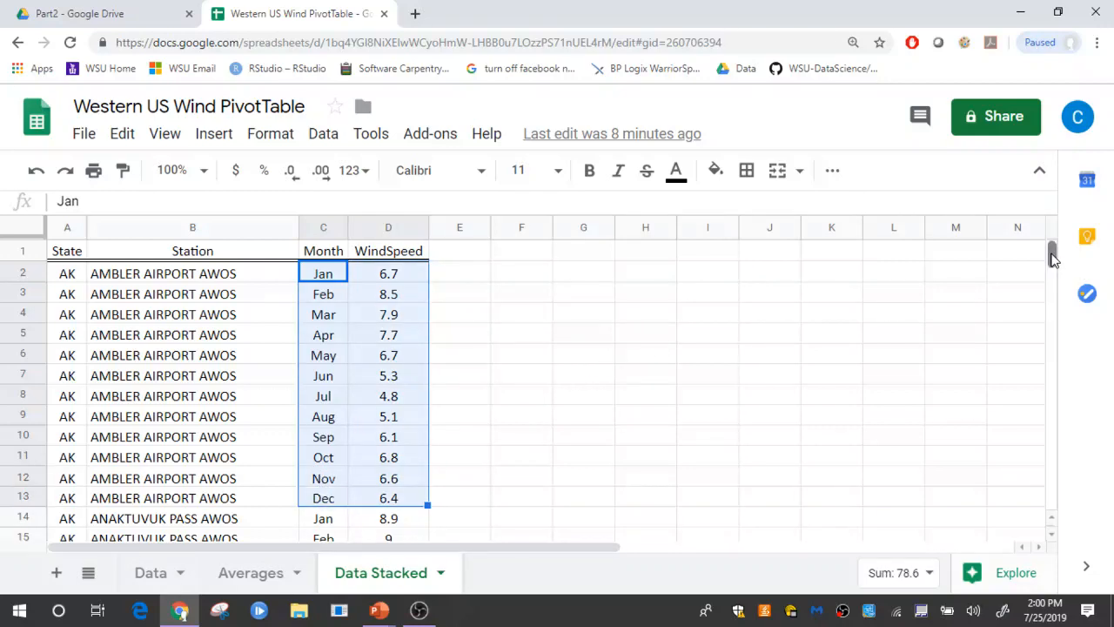
pyautogui.moveTo(1051, 252)
pyautogui.mouseDown()
pyautogui.moveTo(1053, 265)
pyautogui.moveTo(1058, 250)
pyautogui.mouseUp()
pyautogui.click(129, 293)
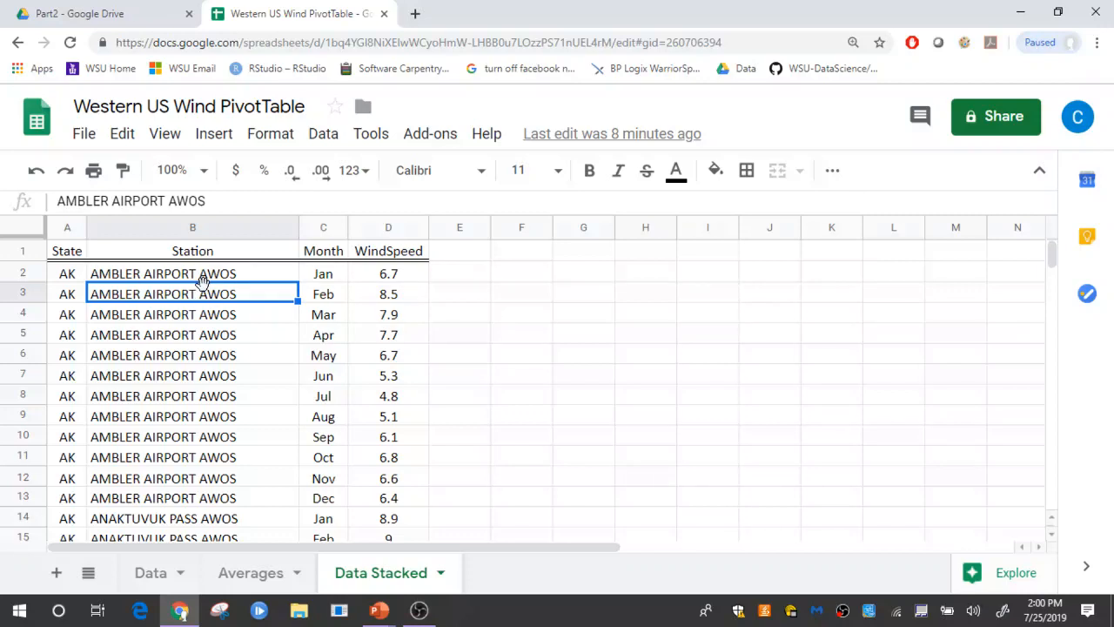
# Step: Create a pivot table on a new sheet from columns A to D of the Data Stacked sheet
pyautogui.click(67, 230)
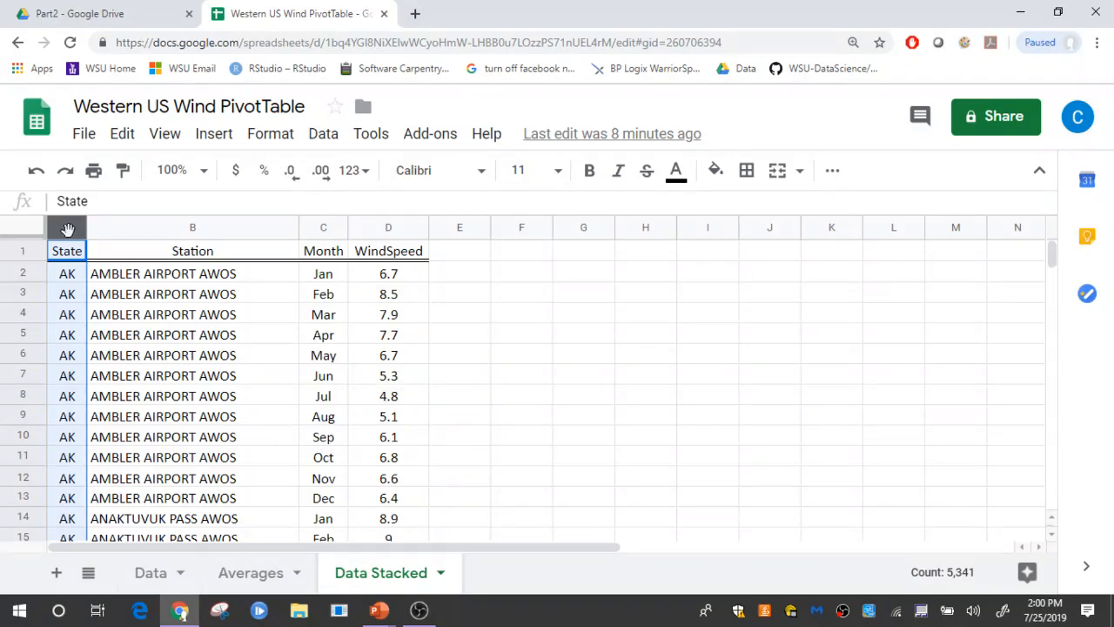
pyautogui.click(380, 228)
pyautogui.keyDown('shift'); pyautogui.click(174, 230); pyautogui.keyUp('shift')
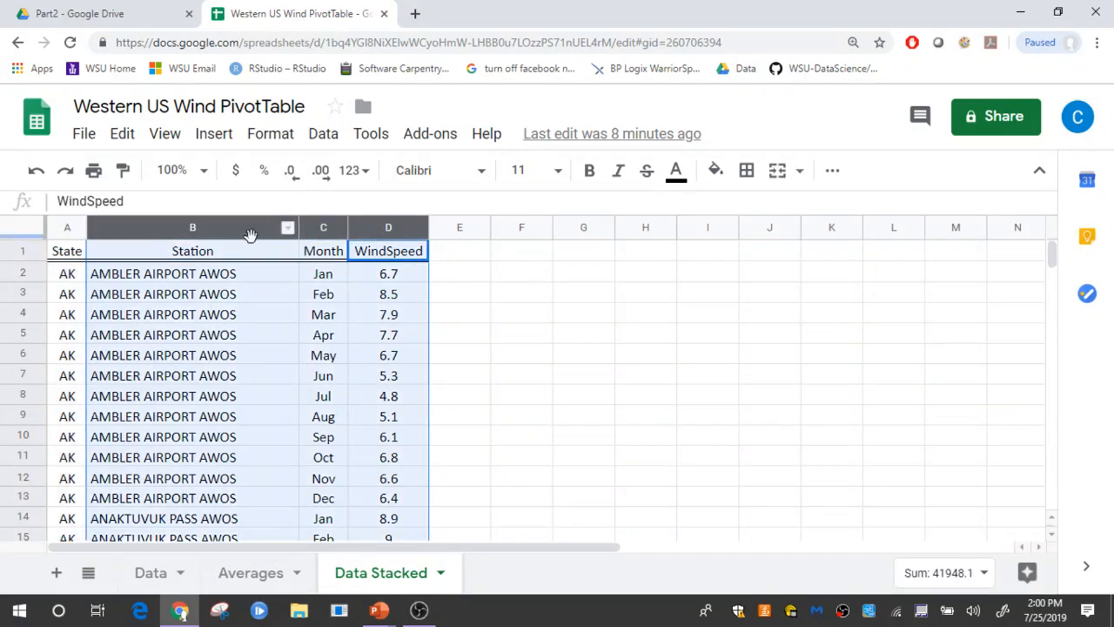
pyautogui.keyDown('shift'); pyautogui.click(69, 228); pyautogui.keyUp('shift')
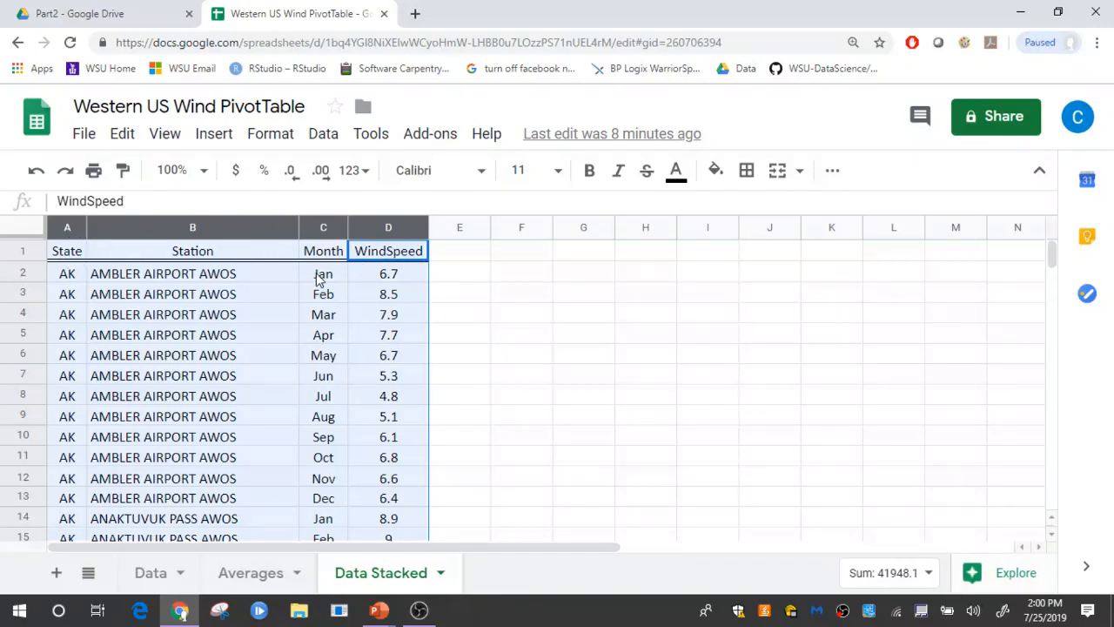
pyautogui.click(329, 139)
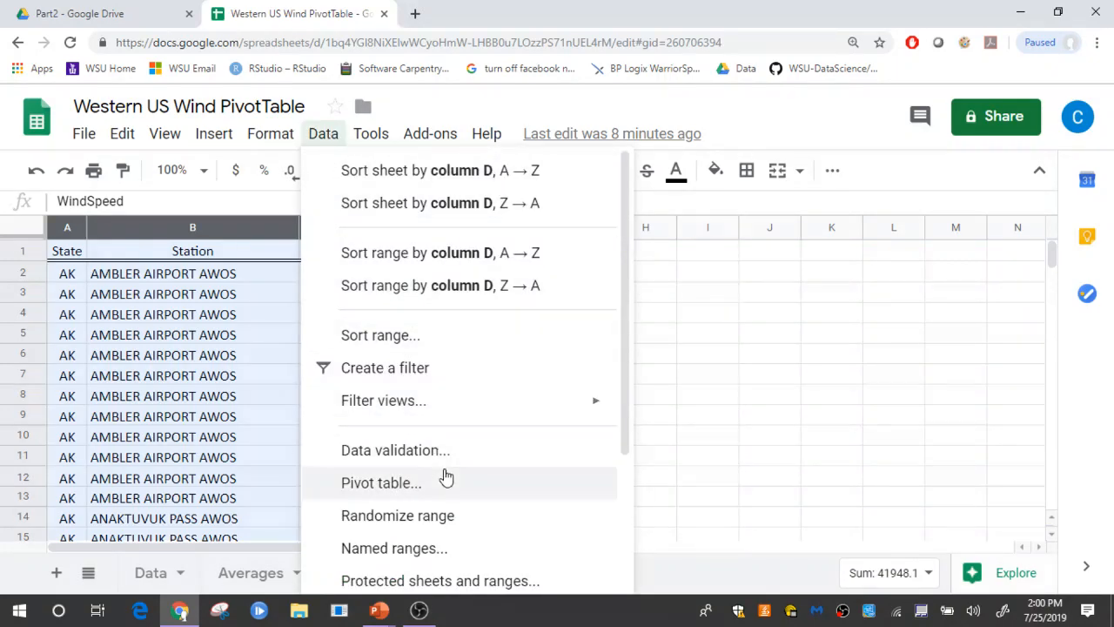
pyautogui.click(384, 486)
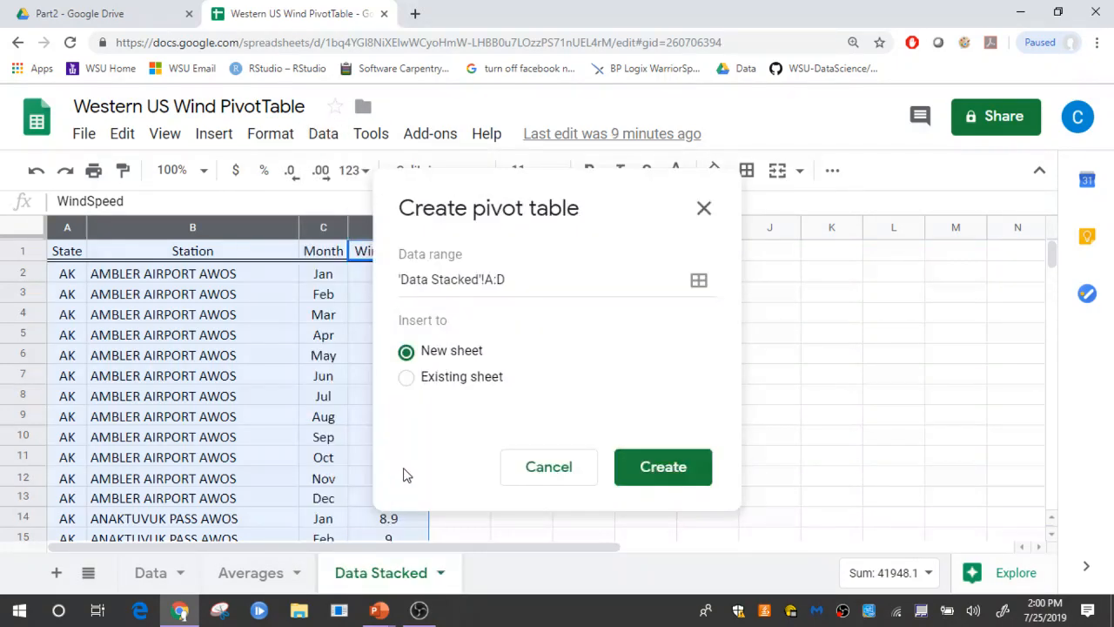
pyautogui.moveTo(575, 195); pyautogui.dragTo(692, 205)
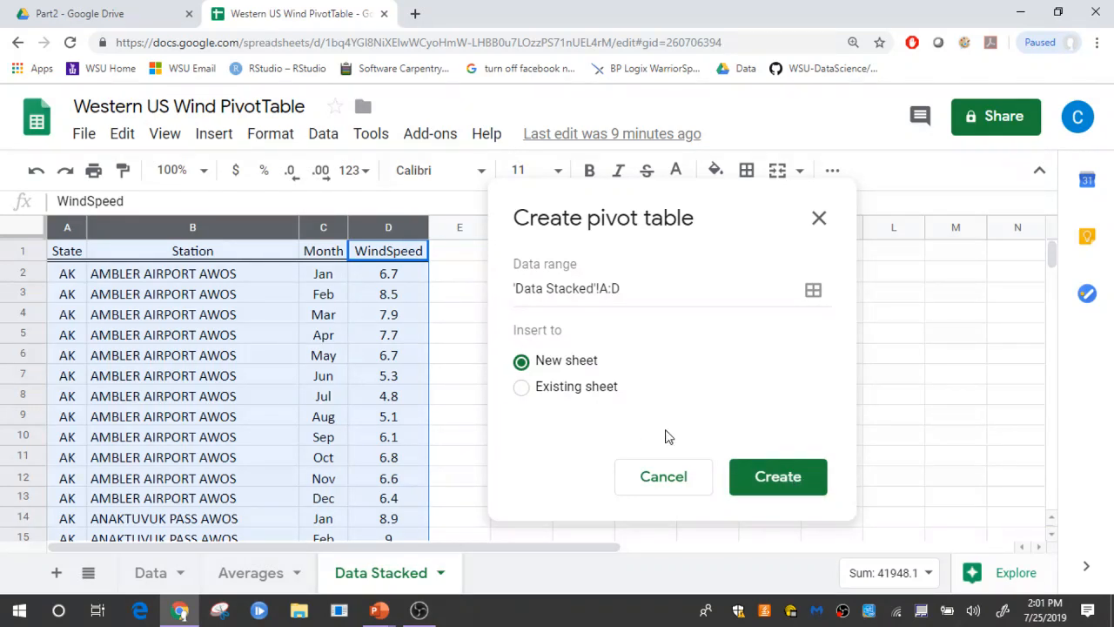
pyautogui.click(770, 481)
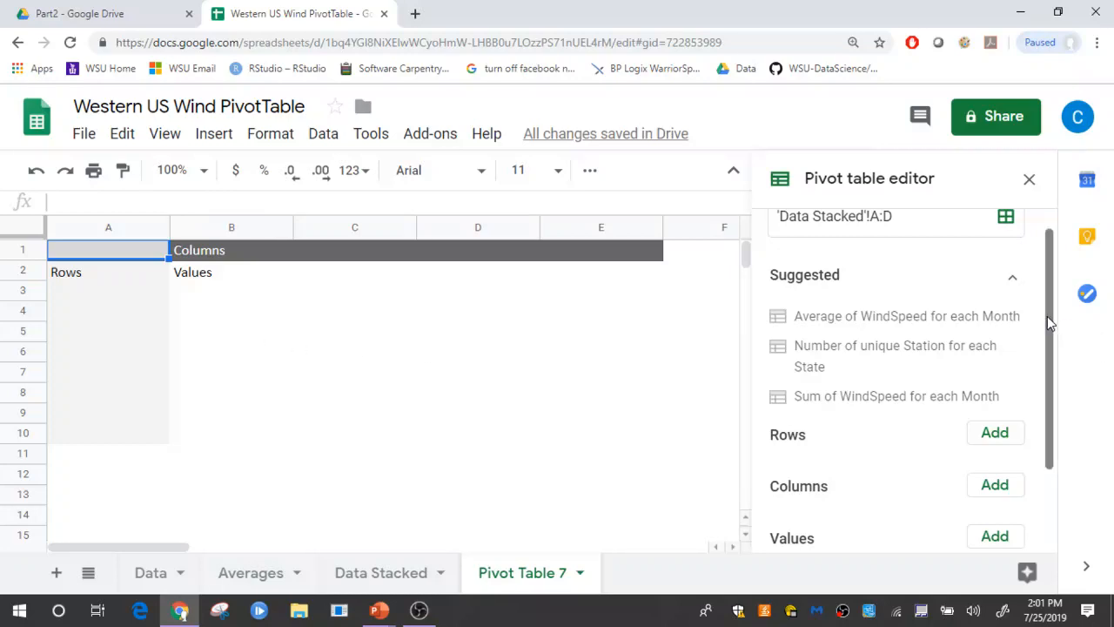
# Step: Add WindSpeed to the pivot table's values and summarize it by AVERAGE
pyautogui.moveTo(1047, 316); pyautogui.dragTo(1023, 457)
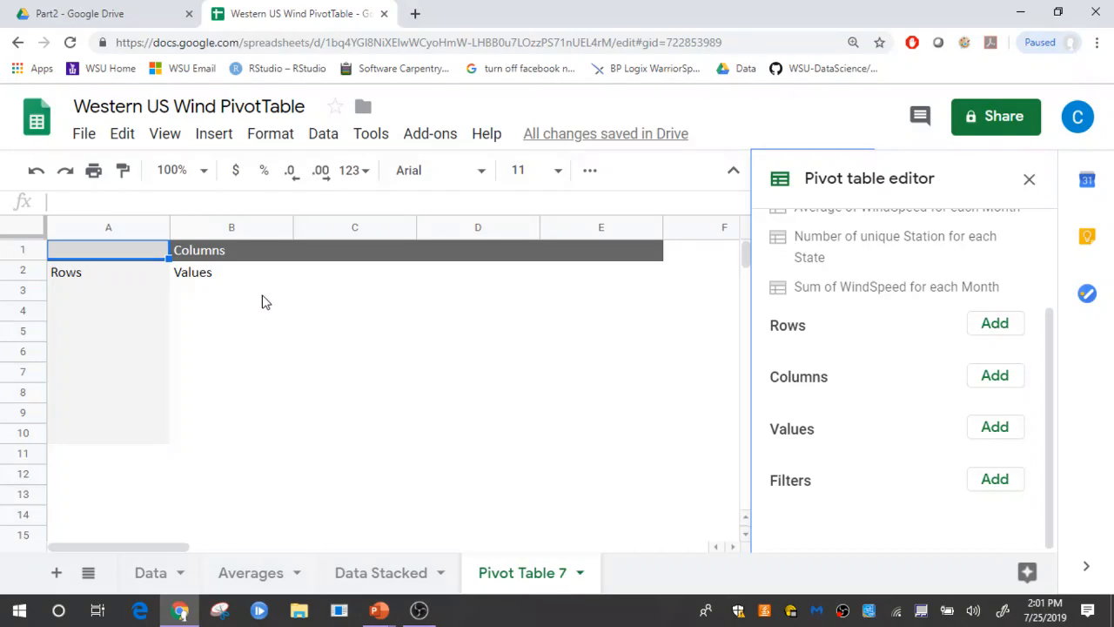
pyautogui.click(379, 573)
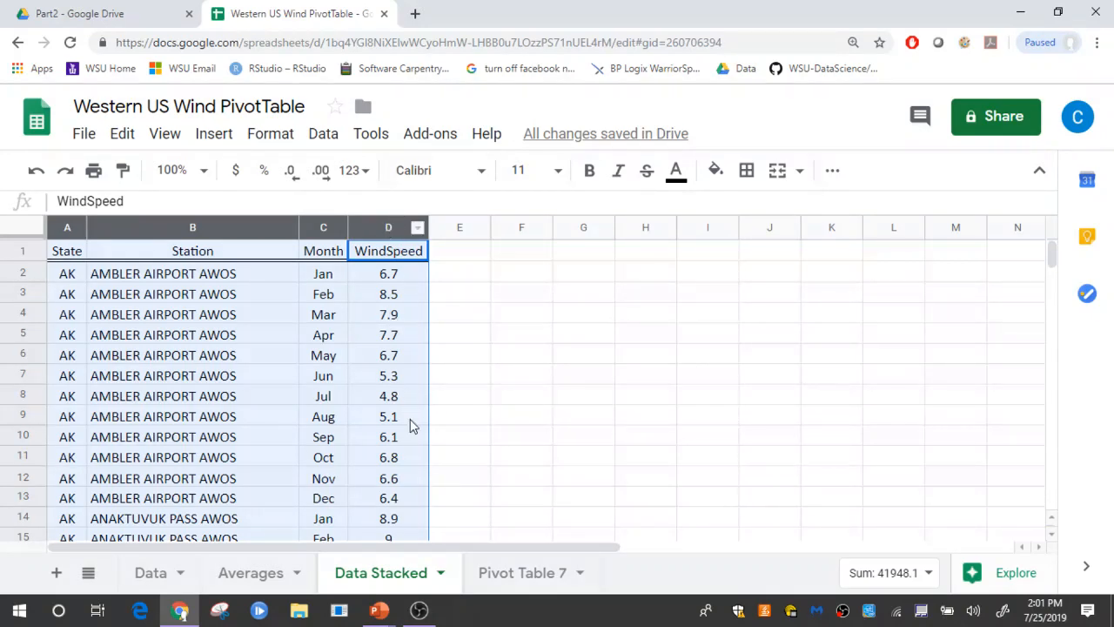
pyautogui.click(529, 578)
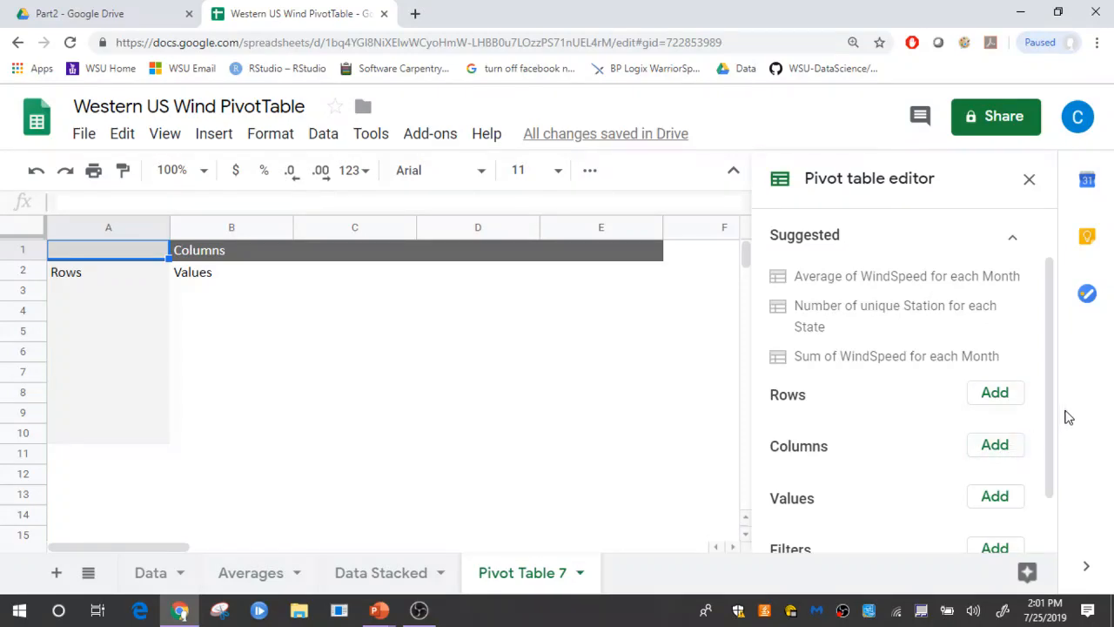
pyautogui.moveTo(1051, 402); pyautogui.dragTo(1047, 477)
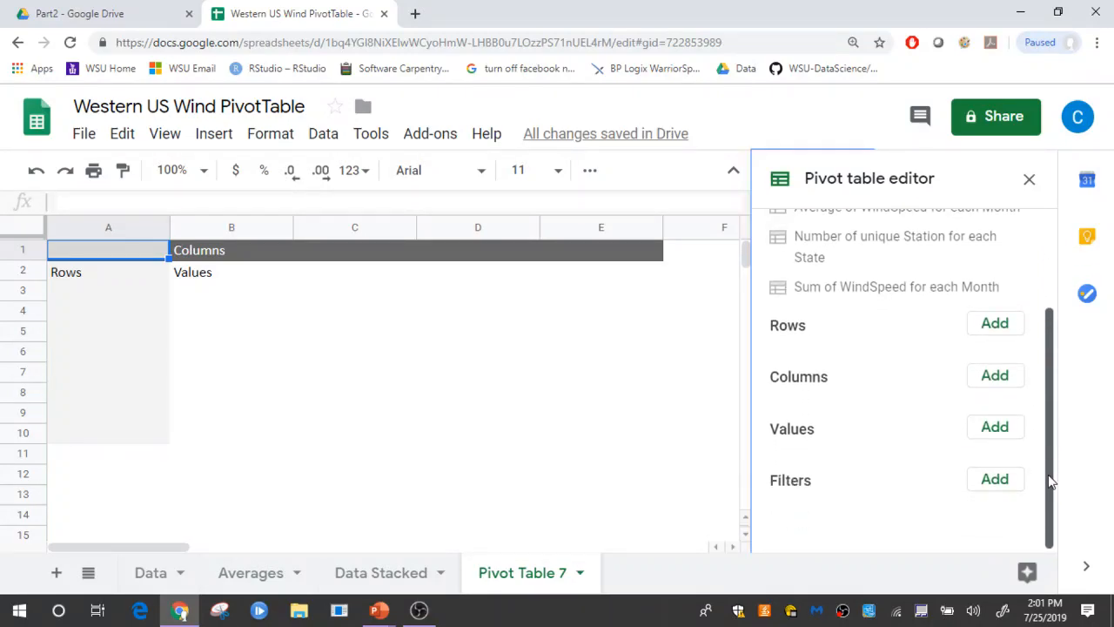
pyautogui.click(997, 429)
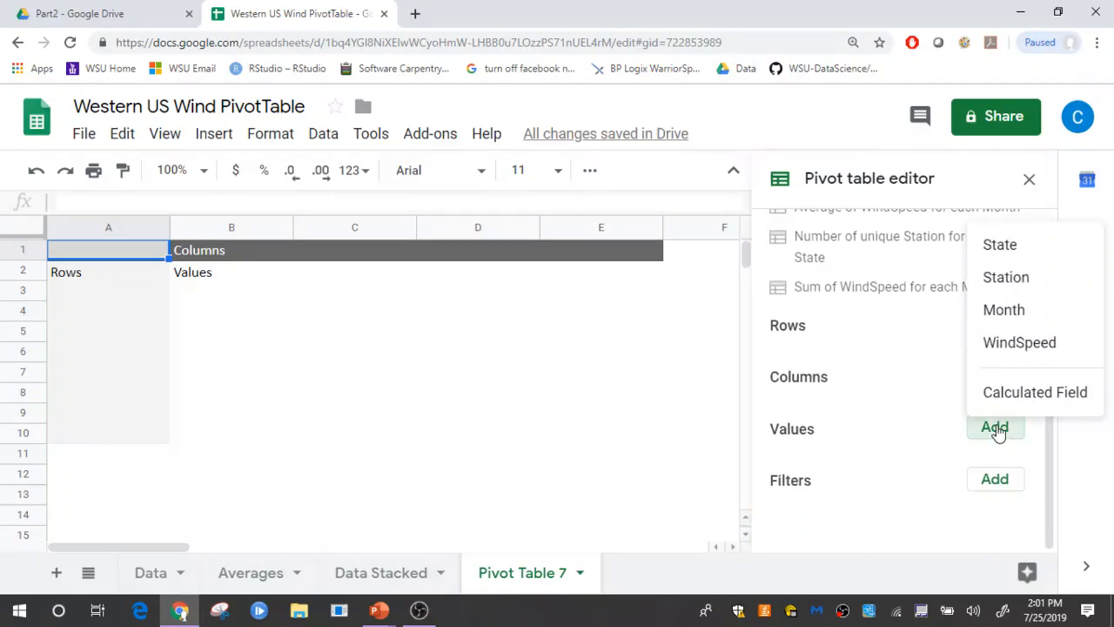
pyautogui.click(1020, 343)
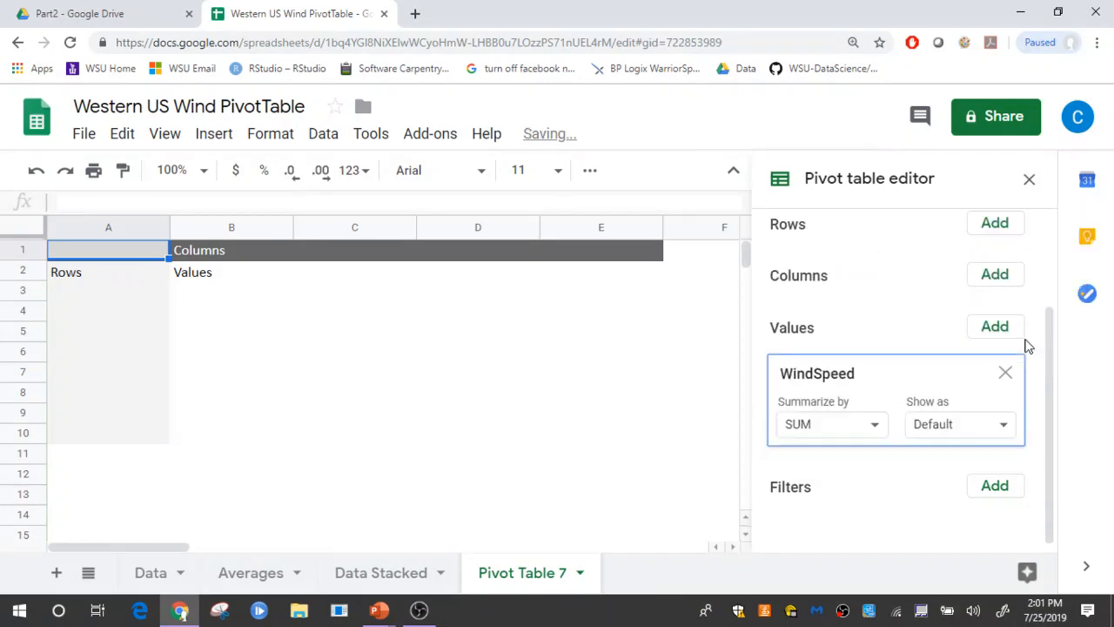
pyautogui.click(813, 426)
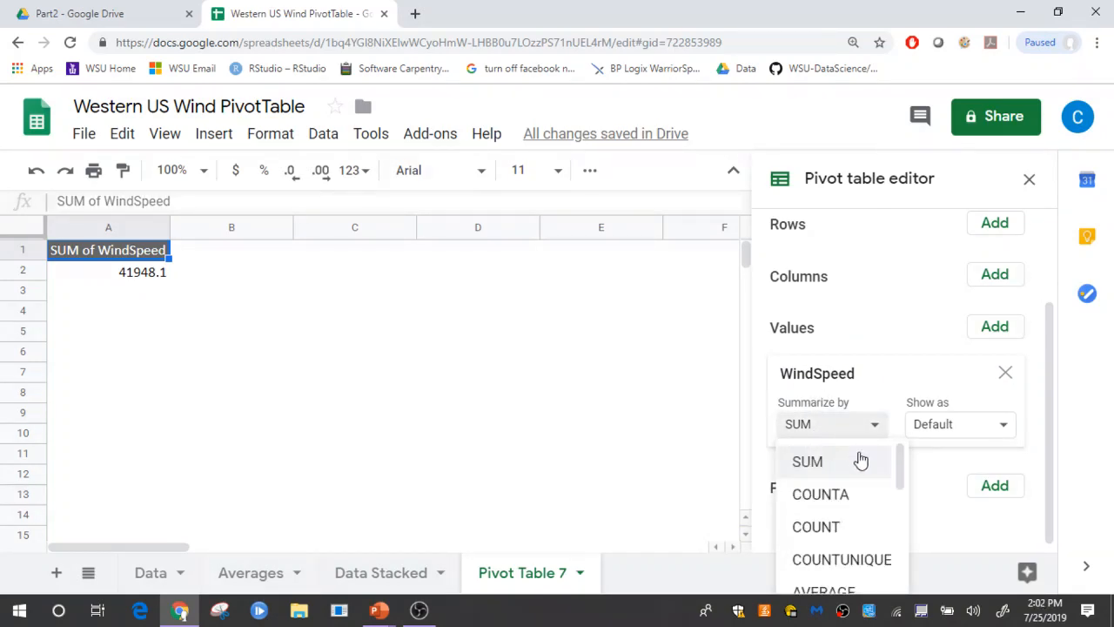
pyautogui.moveTo(901, 477); pyautogui.dragTo(888, 513)
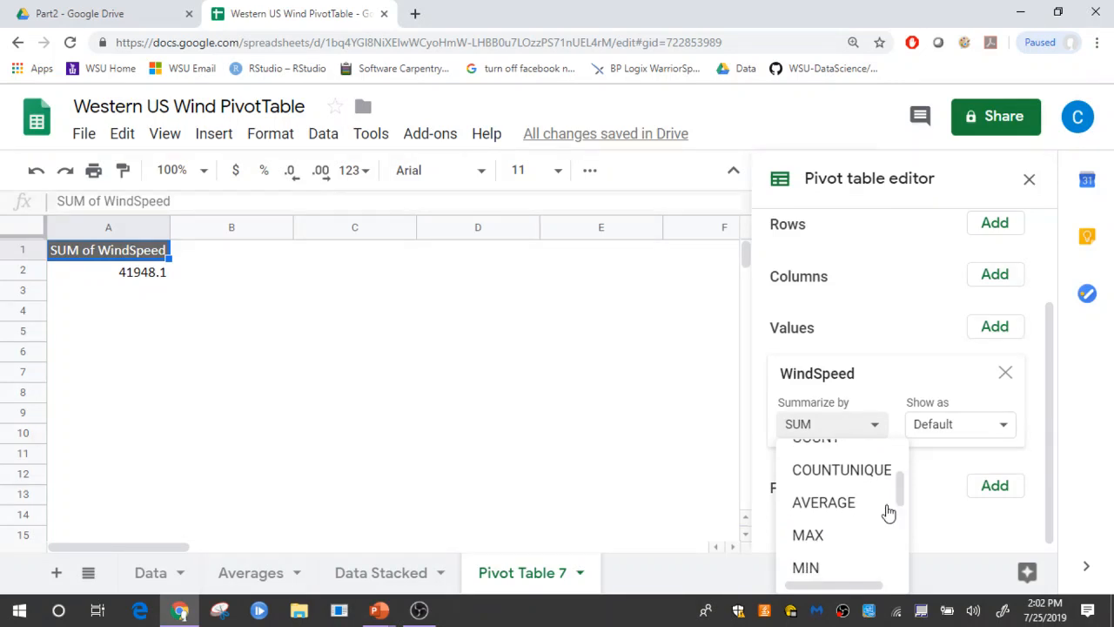
pyautogui.click(849, 508)
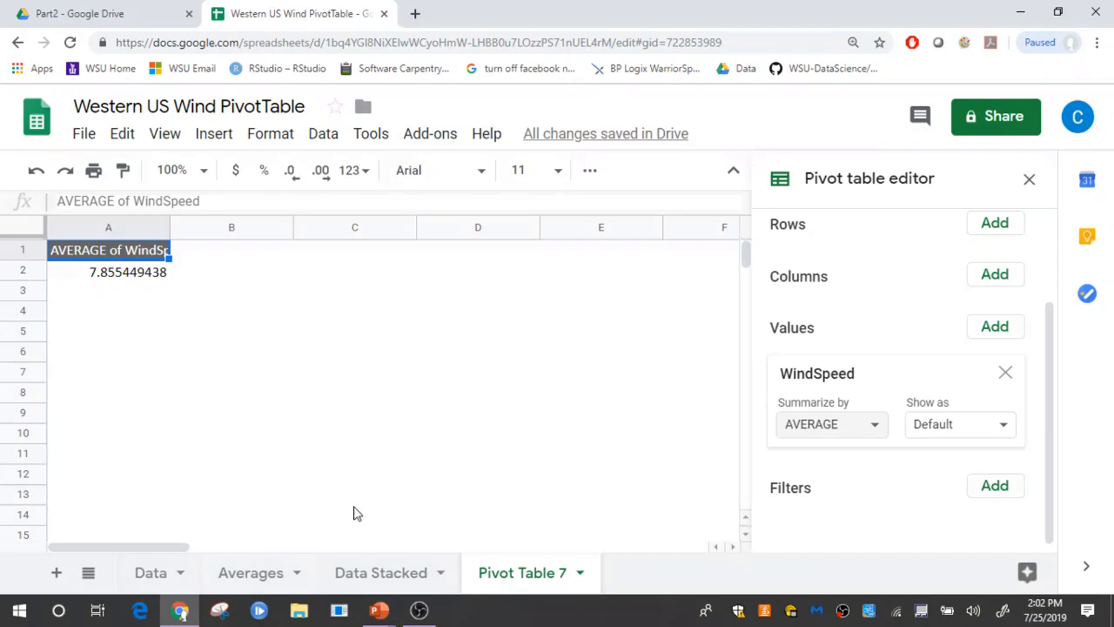
# Step: Check the Data Stacked source columns and add State as the pivot table's row field
pyautogui.click(386, 581)
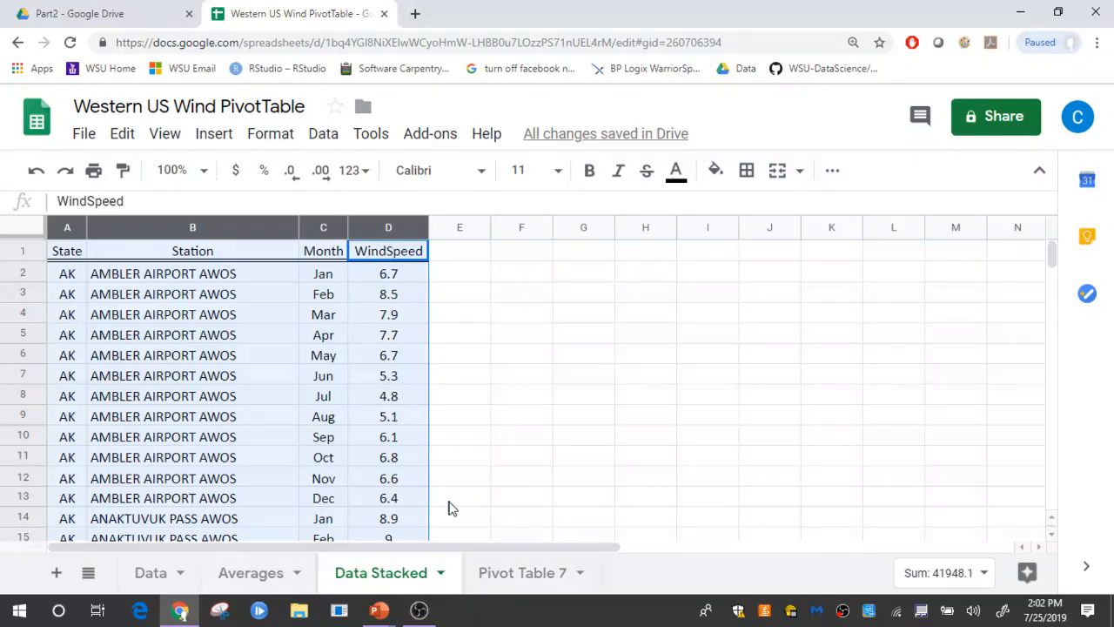
pyautogui.click(527, 578)
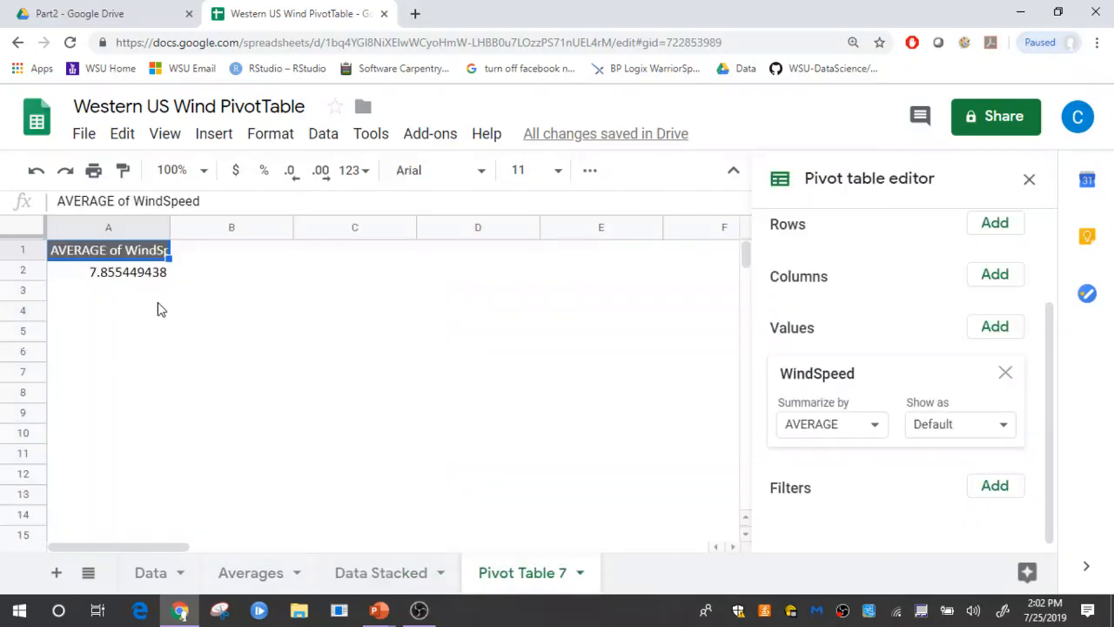
pyautogui.moveTo(1051, 311); pyautogui.dragTo(1064, 255)
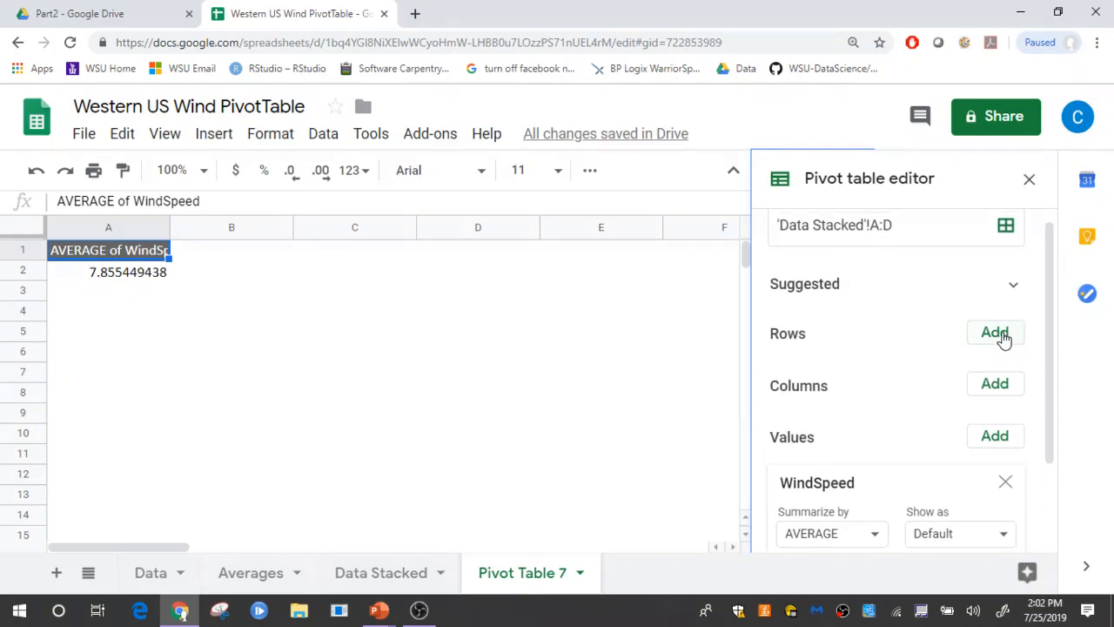
pyautogui.click(997, 334)
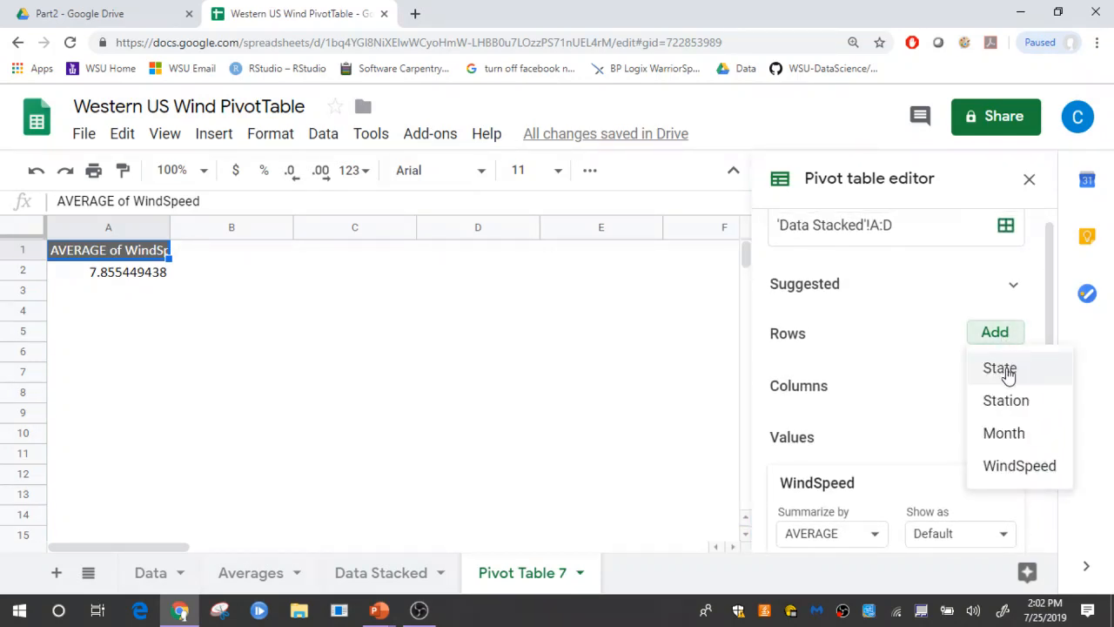
pyautogui.click(1007, 372)
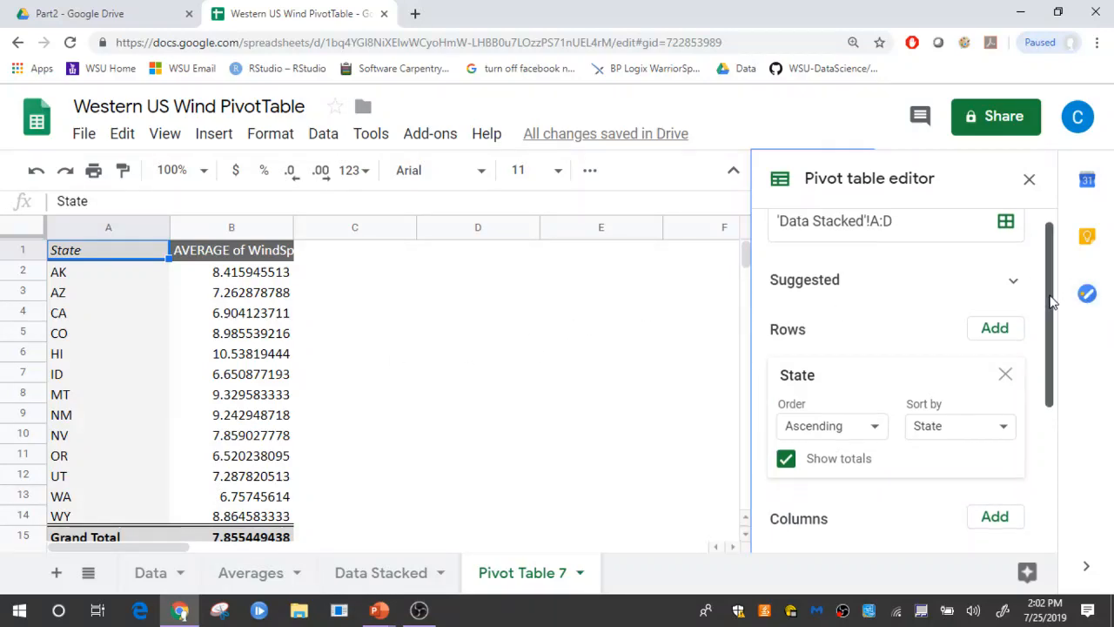
pyautogui.scroll(-2, 1045, 337)
pyautogui.moveTo(1044, 337); pyautogui.dragTo(1036, 410)
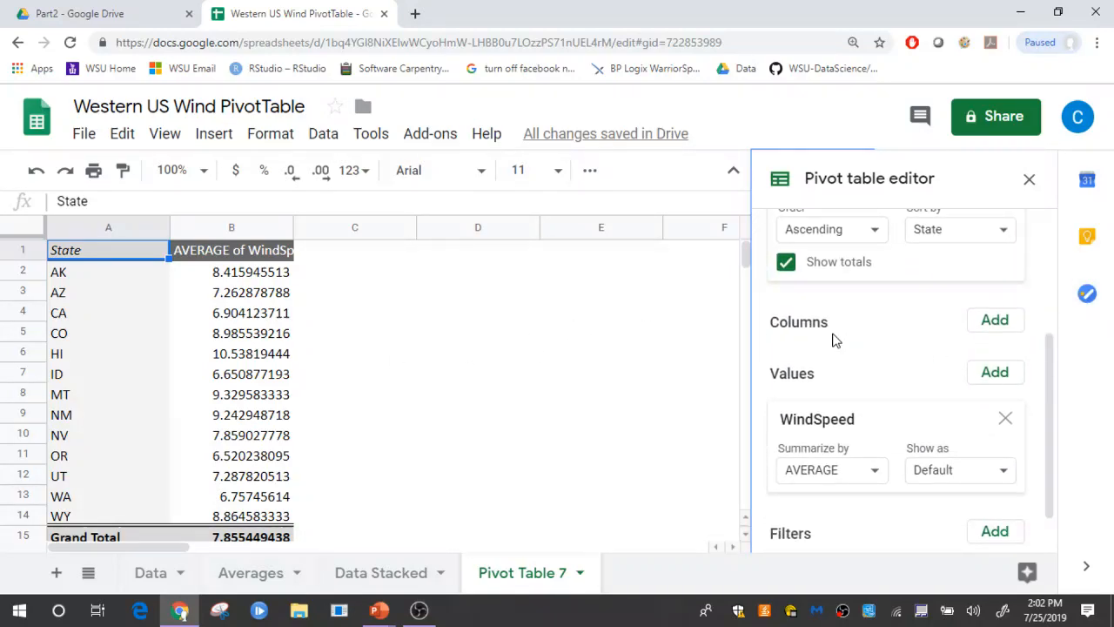
# Step: Add Month as the pivot table's column field and view the monthly averages across the full sheet width
pyautogui.click(1001, 322)
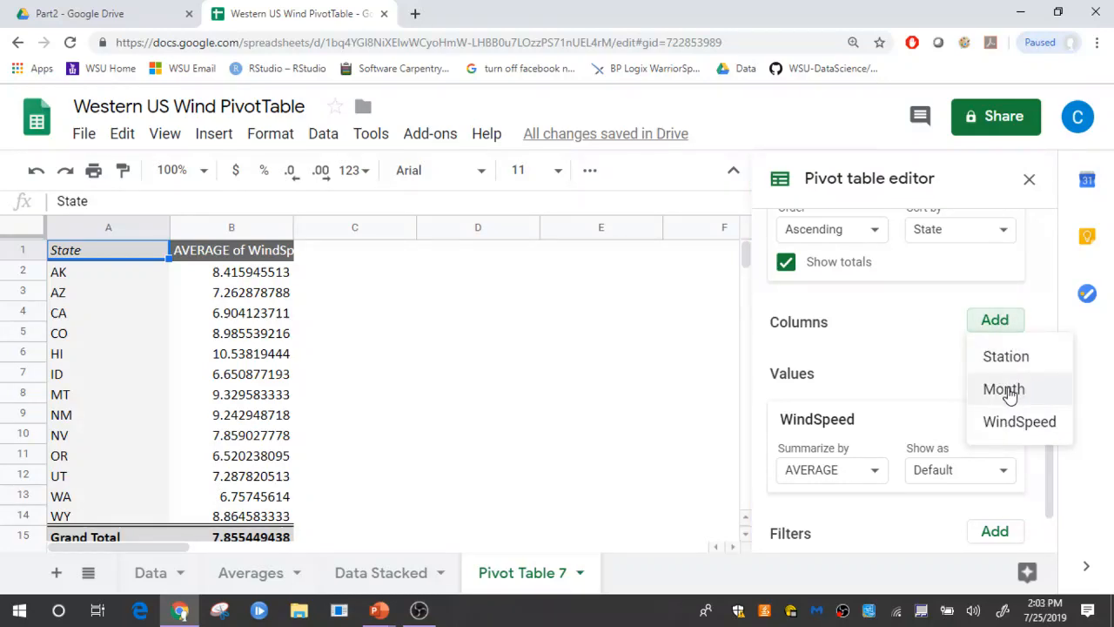
pyautogui.click(1006, 390)
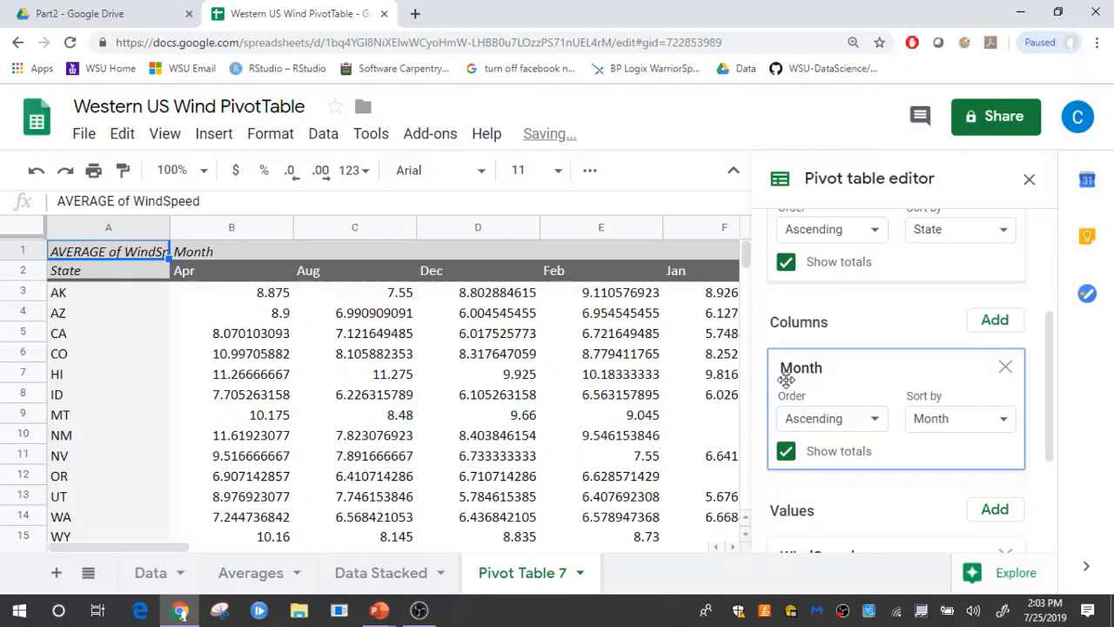
pyautogui.click(1028, 180)
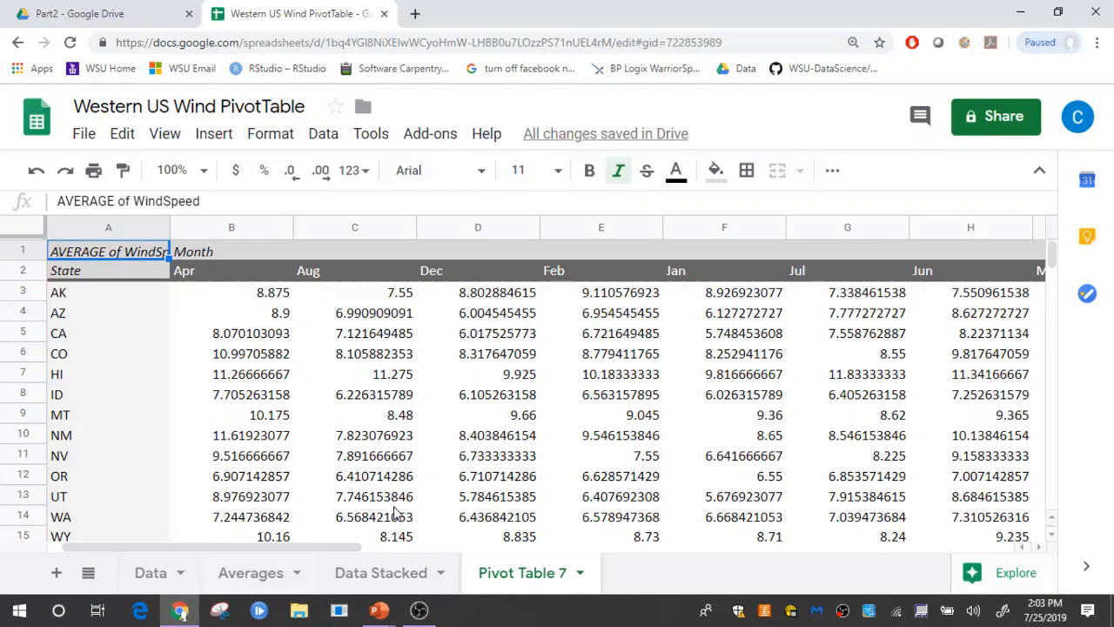
pyautogui.hotkey('ctrl', '-')
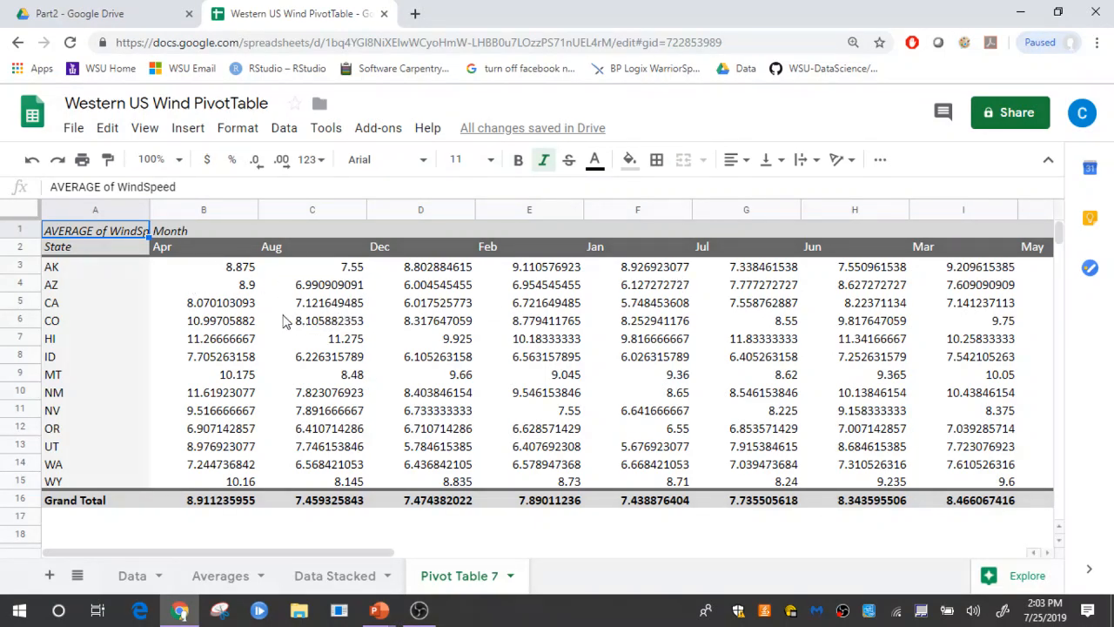
# Step: Remove the Month field from the pivot table's columns
pyautogui.click(96, 306)
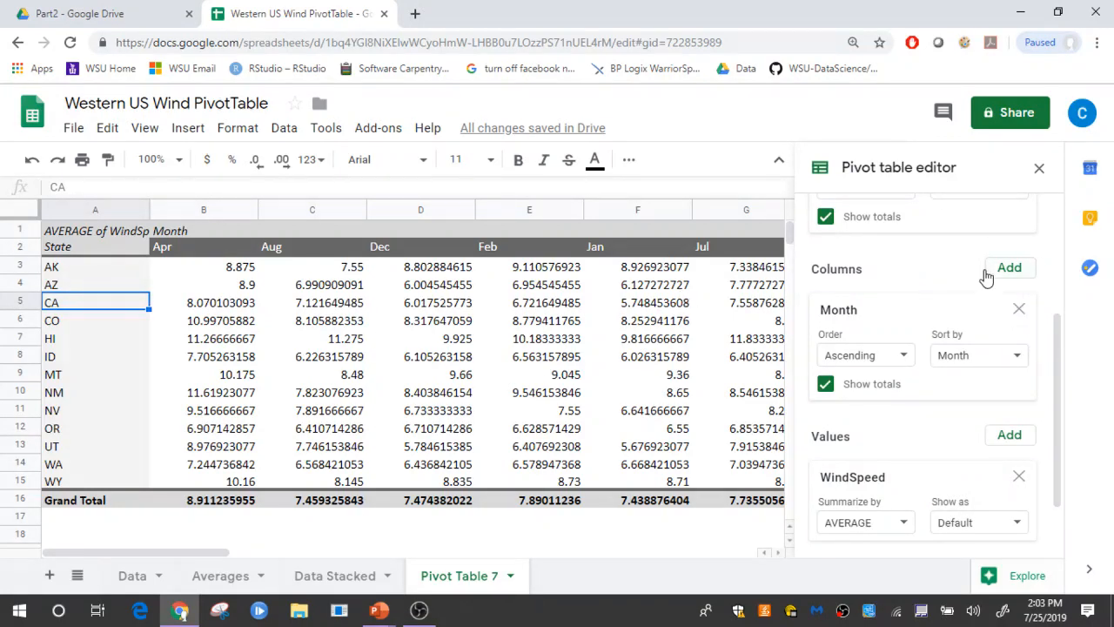
pyautogui.click(1019, 312)
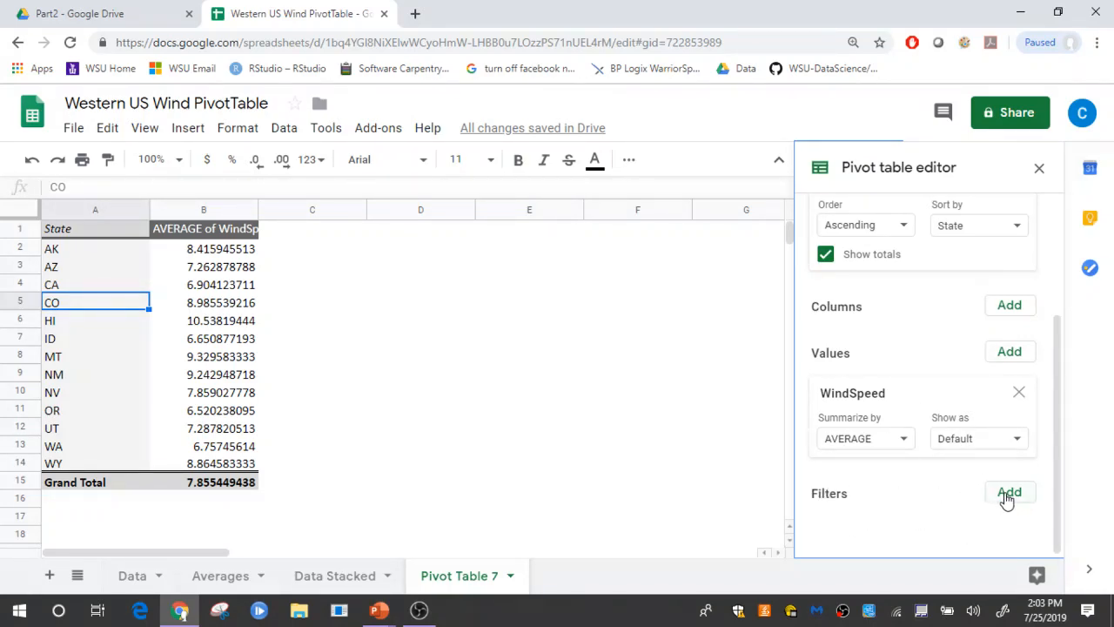
# Step: Create a filter on columns A and B of the pivot table sheet
pyautogui.click(112, 230)
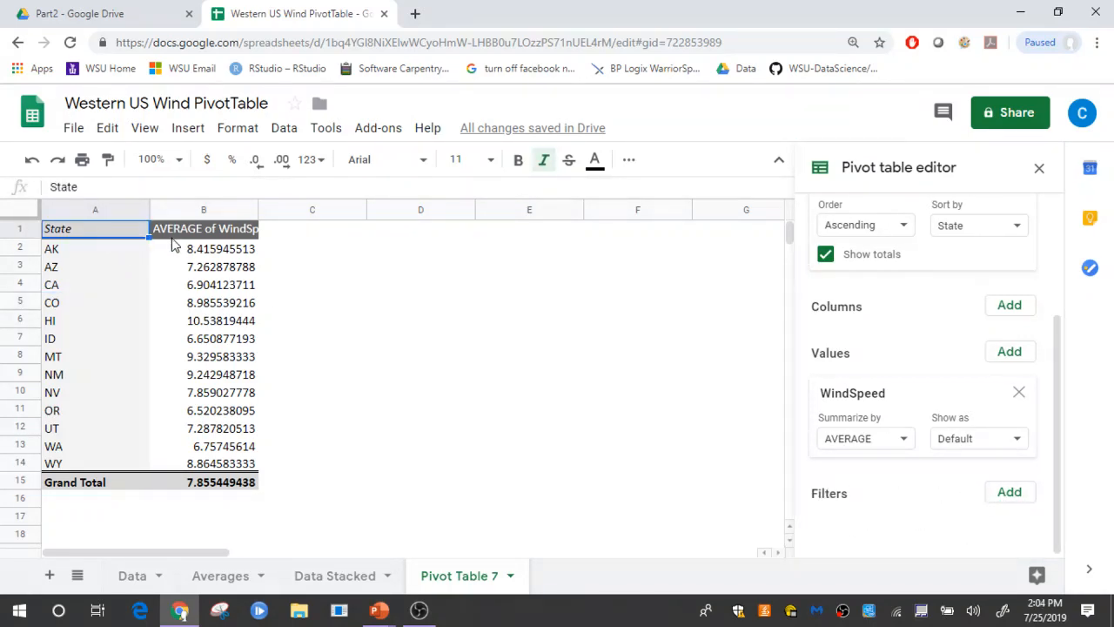
pyautogui.moveTo(130, 210); pyautogui.dragTo(192, 210)
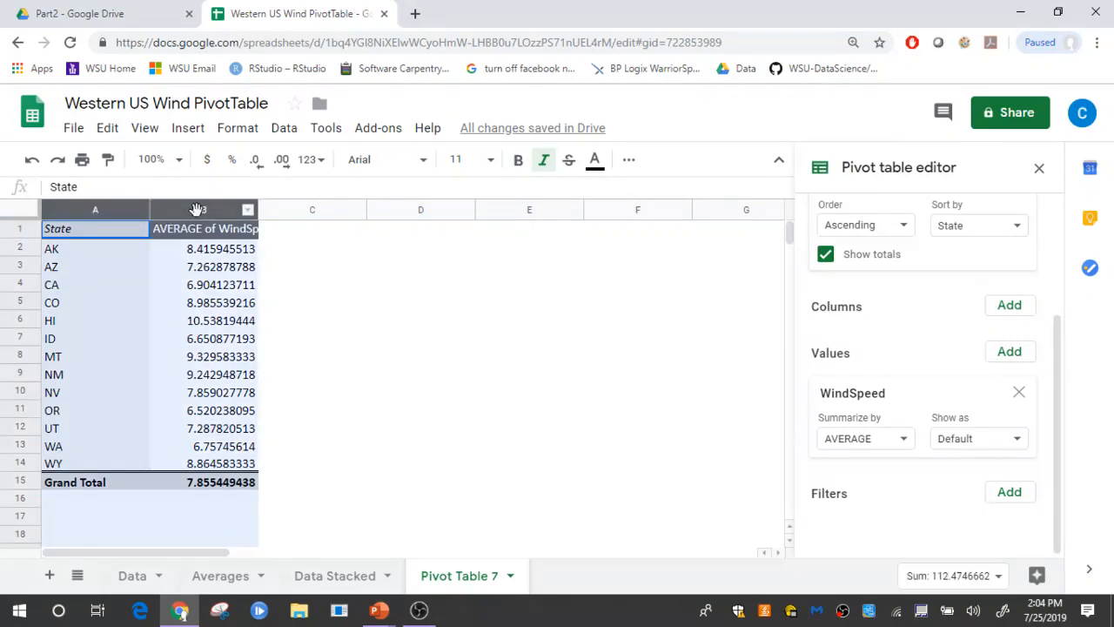
pyautogui.click(285, 129)
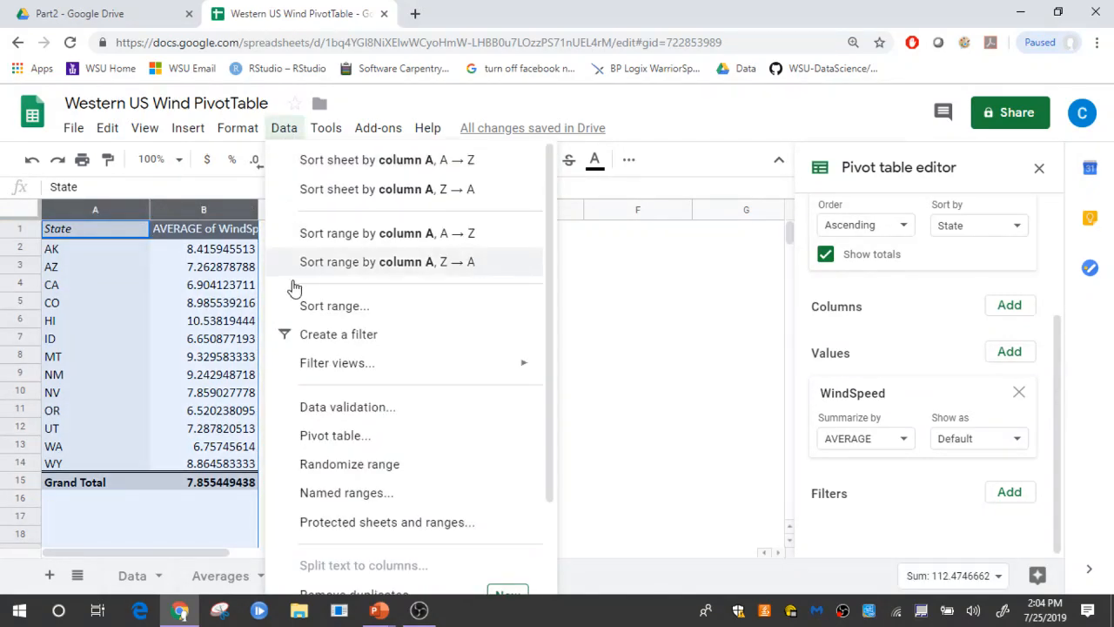
pyautogui.click(342, 340)
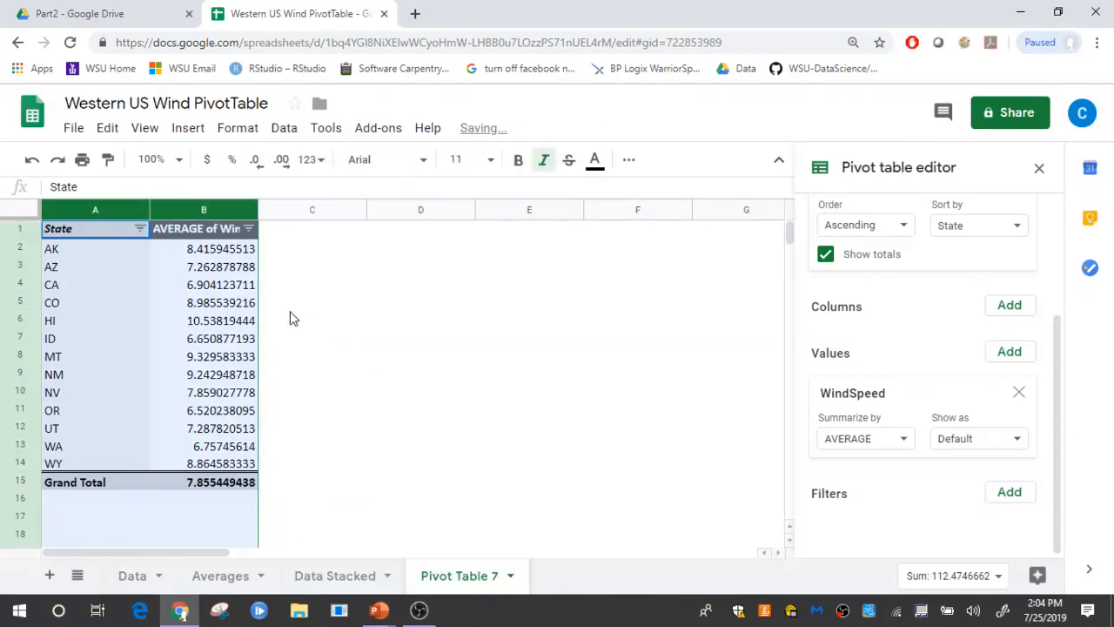
# Step: Filter the State column by values to exclude AK, AZ and Grand Total
pyautogui.click(140, 228)
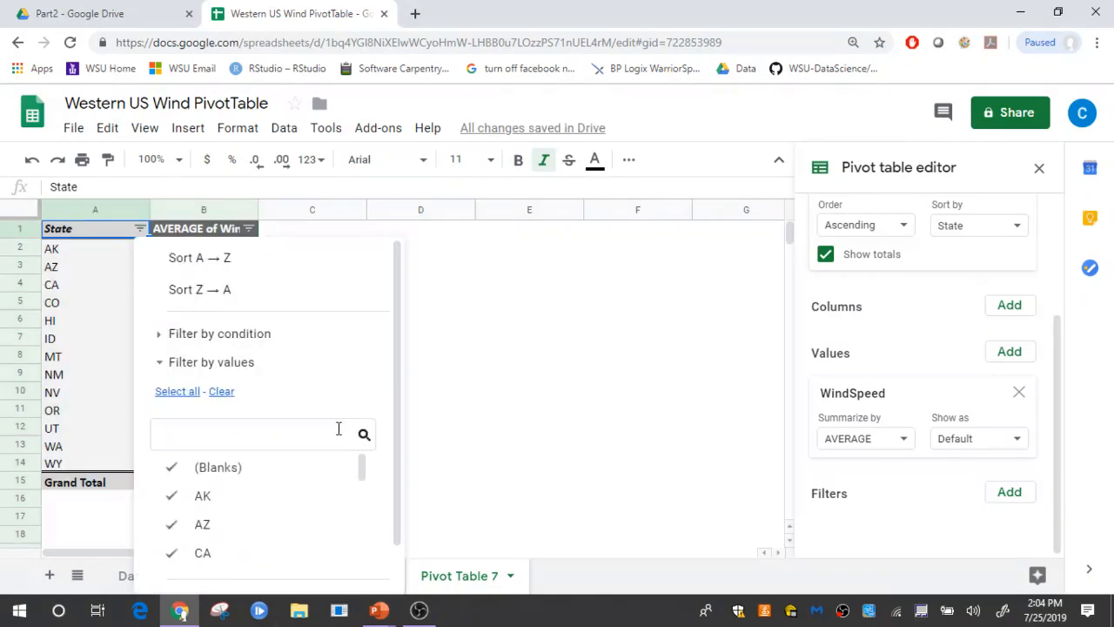
pyautogui.scroll(-1, 390, 444)
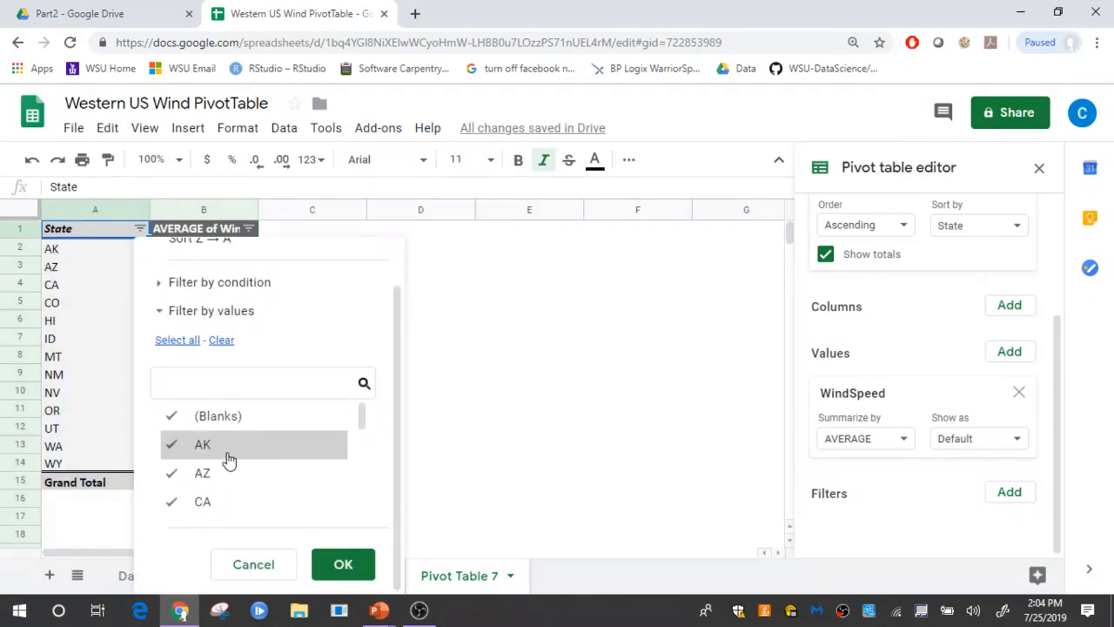
pyautogui.click(224, 446)
pyautogui.scroll(-1, 363, 426)
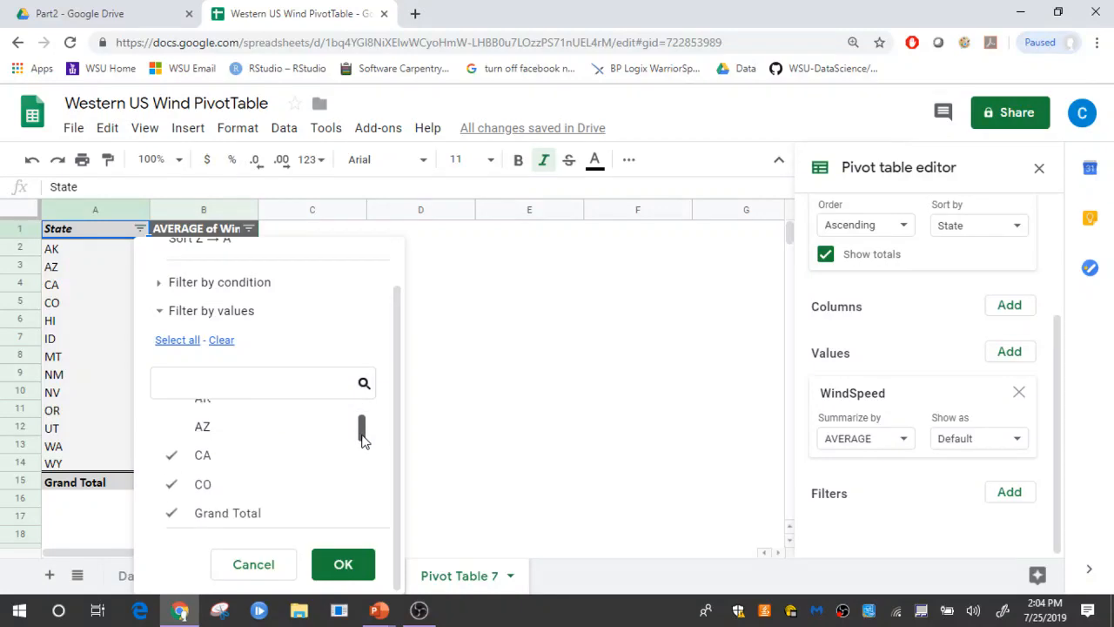
pyautogui.click(261, 481)
pyautogui.click(326, 566)
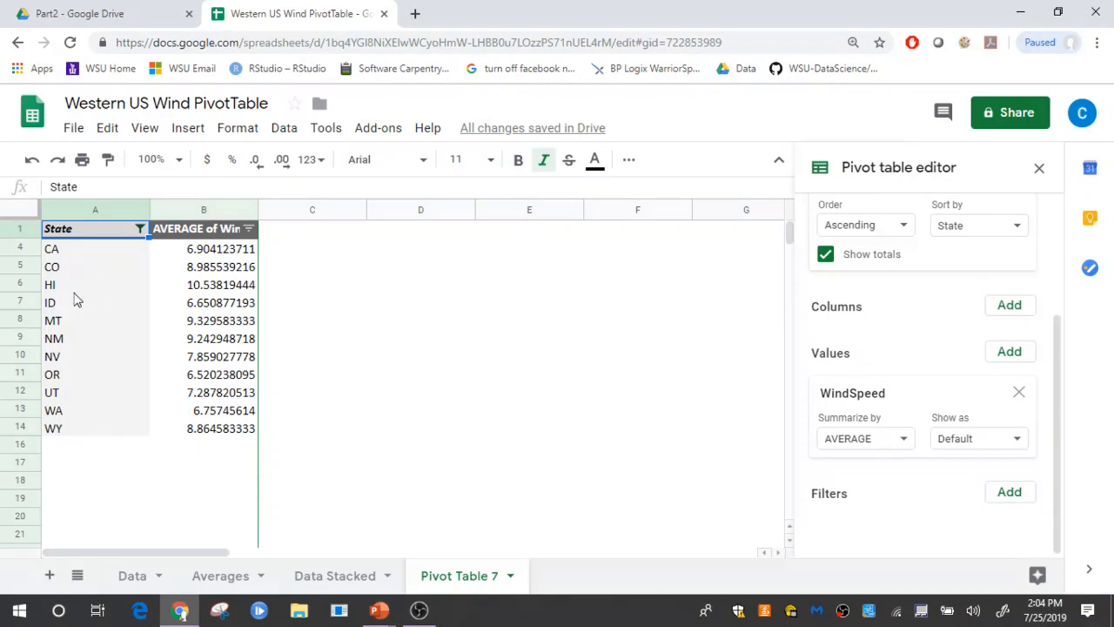
# Step: Reselect all values in the State filter and widen column B to fit its AVERAGE of WindSpeed header
pyautogui.click(141, 232)
pyautogui.click(169, 393)
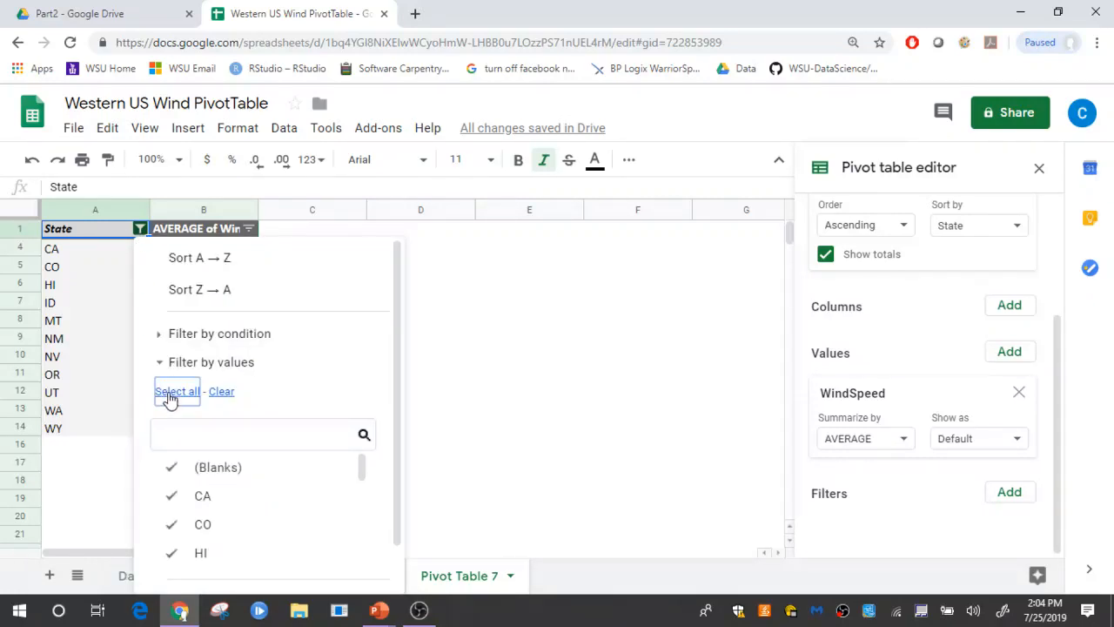
pyautogui.scroll(-1, 392, 470)
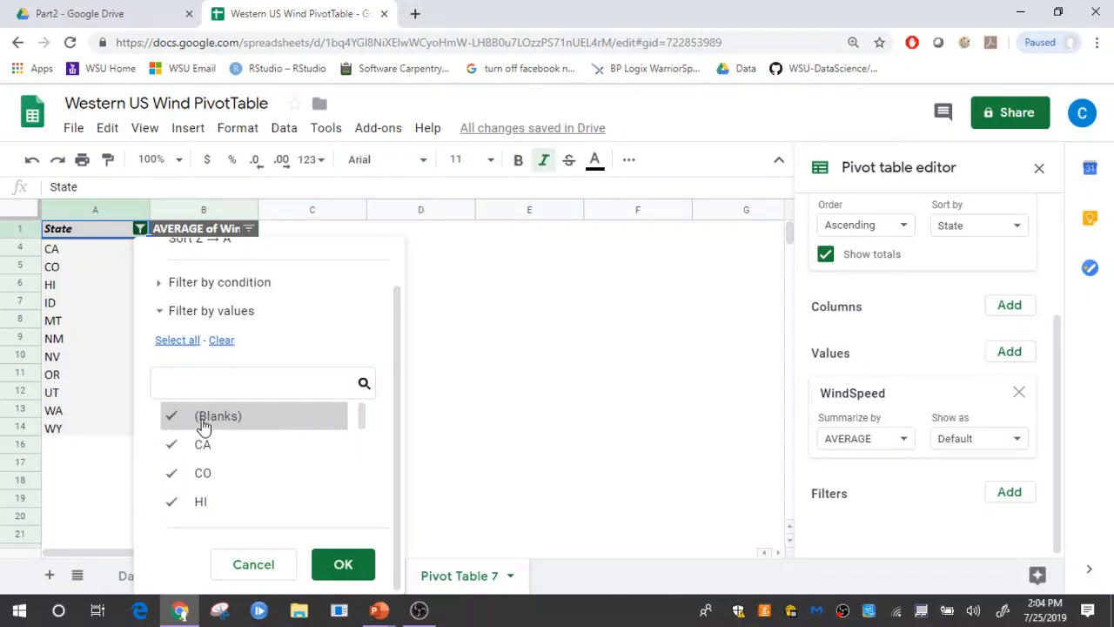
pyautogui.click(343, 564)
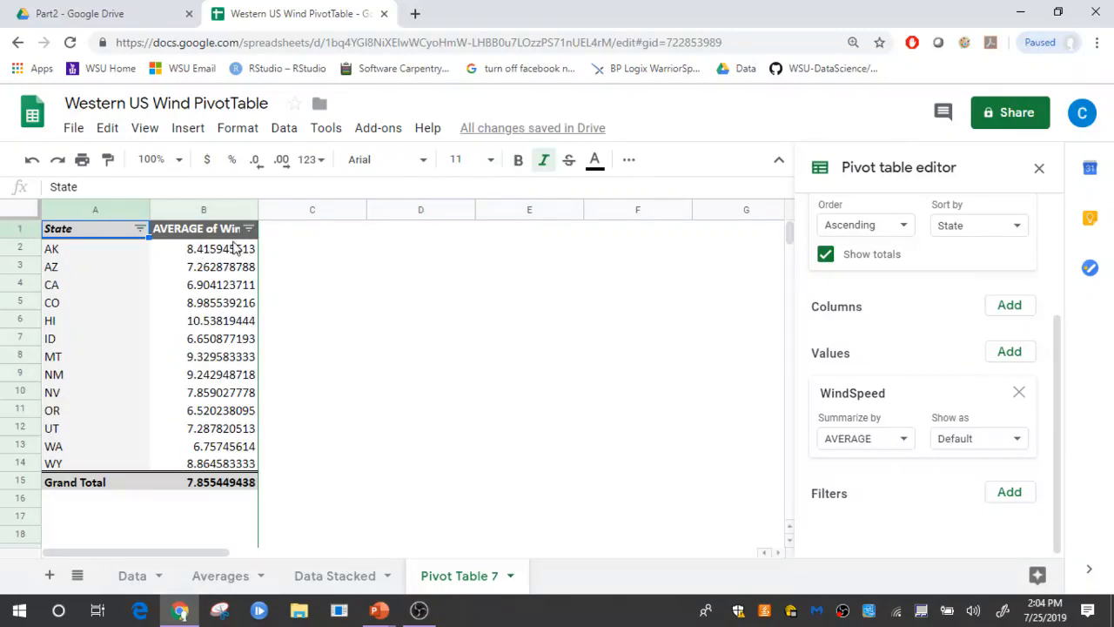
pyautogui.moveTo(254, 209); pyautogui.dragTo(331, 208)
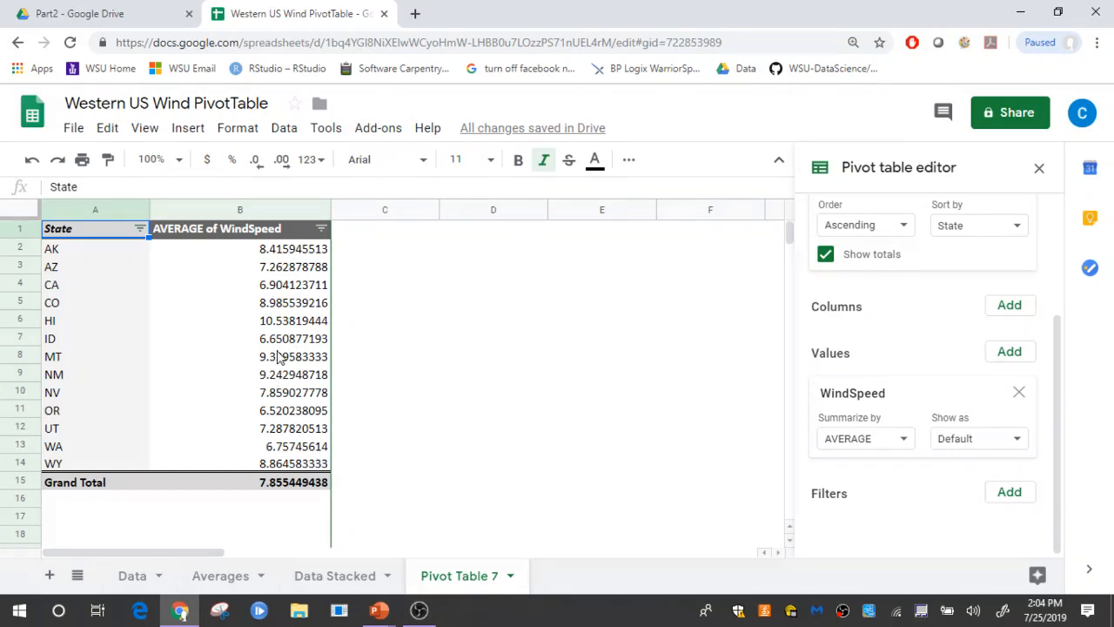
# Step: Filter the AVERAGE of WindSpeed column by condition to values greater than 9
pyautogui.click(321, 228)
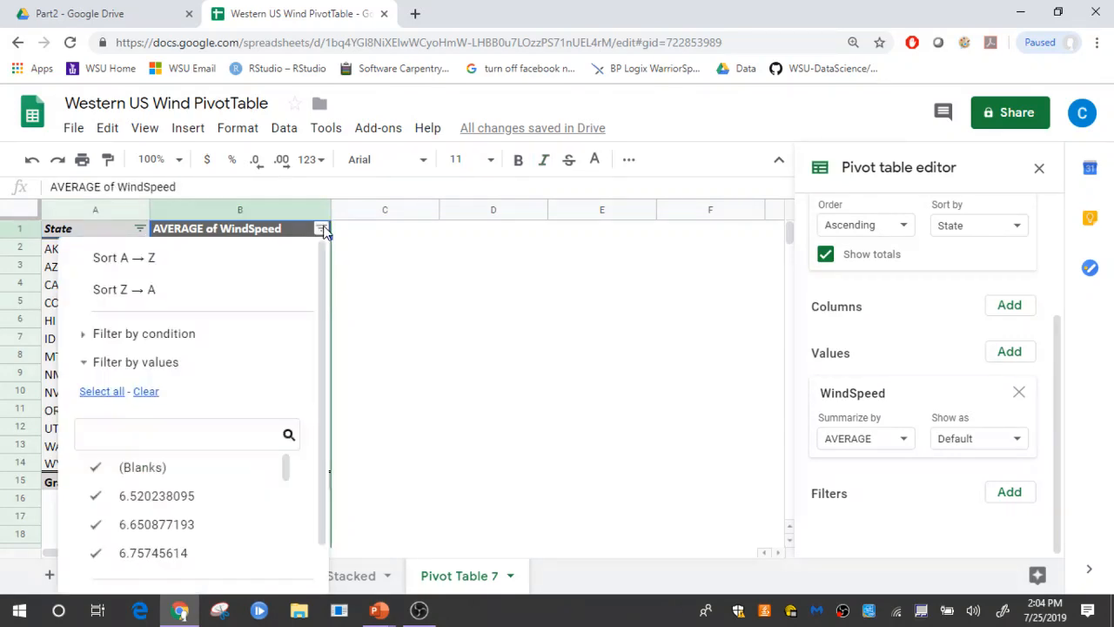
pyautogui.click(165, 335)
pyautogui.click(172, 376)
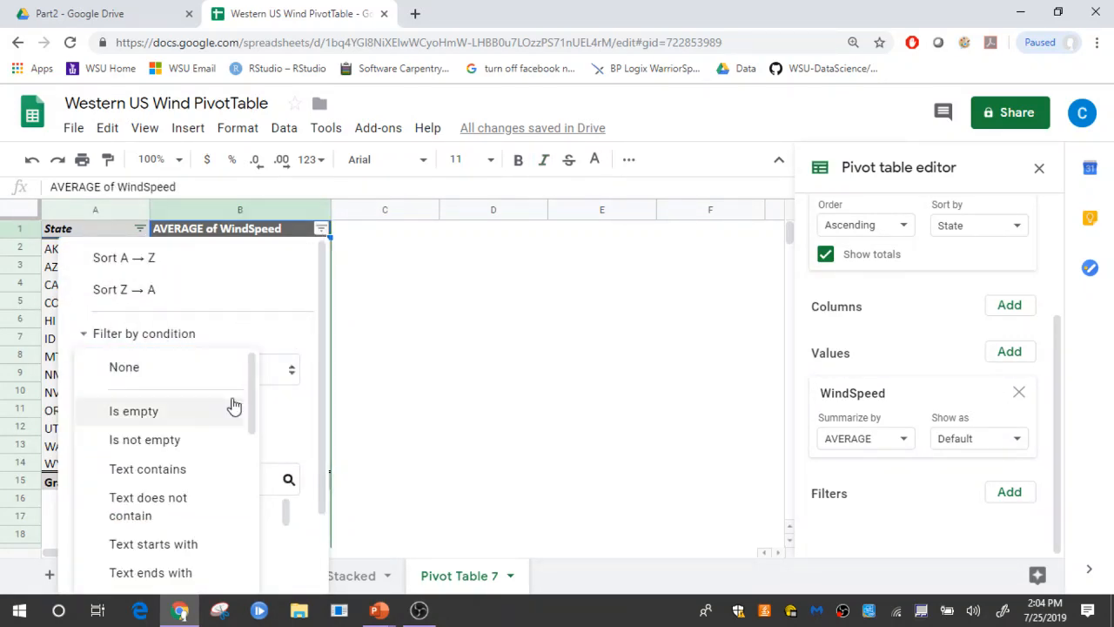
pyautogui.moveTo(252, 406); pyautogui.dragTo(216, 514)
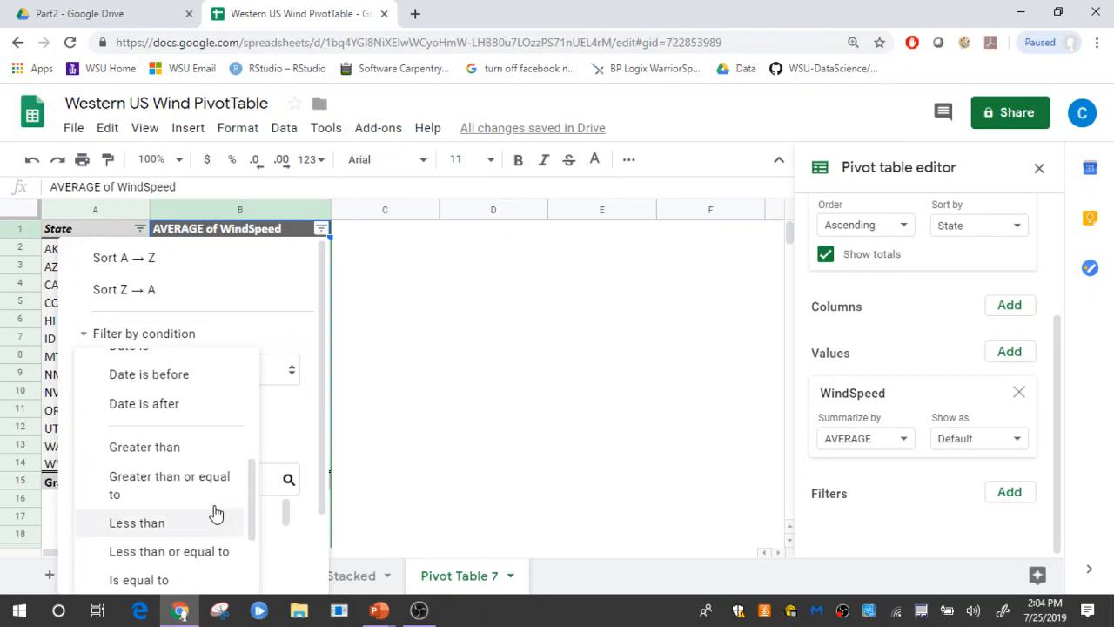
pyautogui.click(169, 447)
pyautogui.click(162, 410)
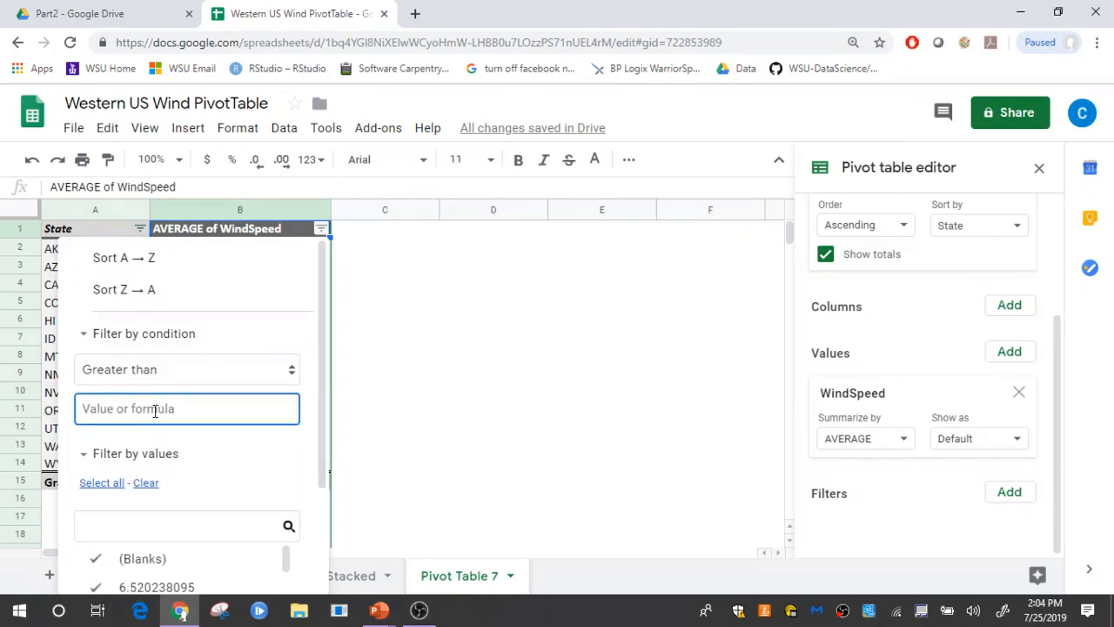
pyautogui.write('9')
pyautogui.scroll(-3, 304, 444)
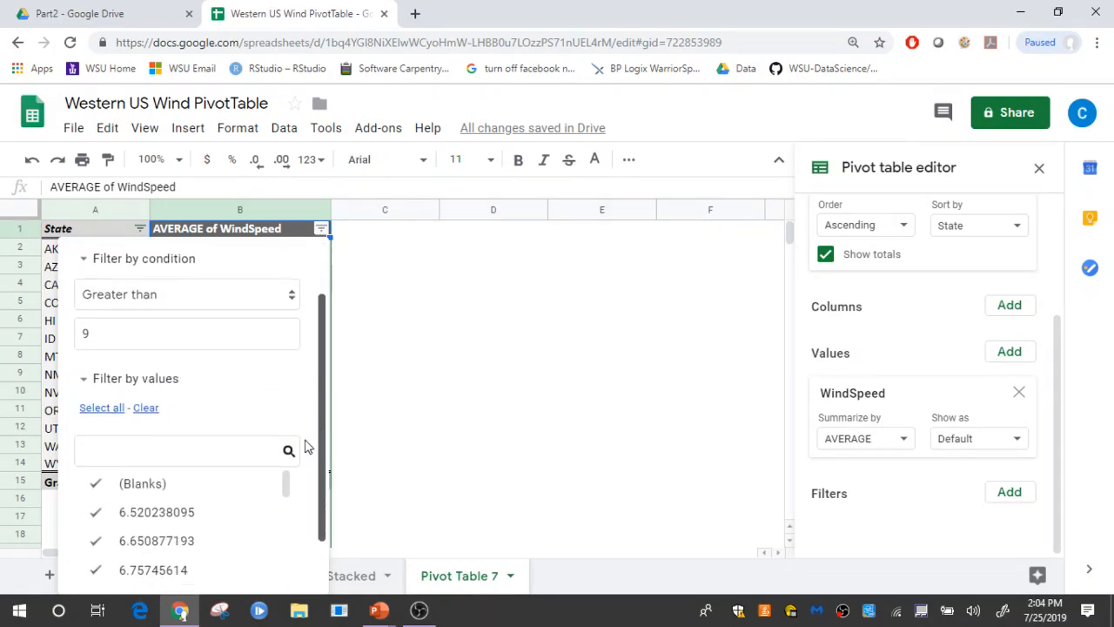
pyautogui.click(269, 566)
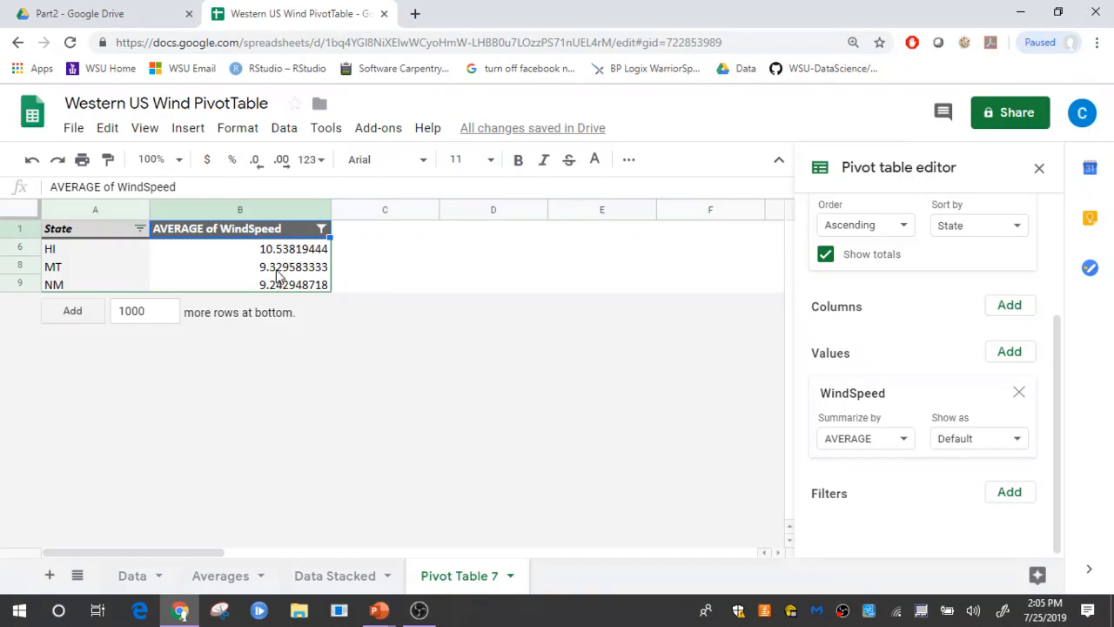
# Step: Add WindSpeed to the pivot table's values a second time, summarize it by COUNT, and widen column C to fit its header
pyautogui.moveTo(1057, 374); pyautogui.dragTo(1058, 231)
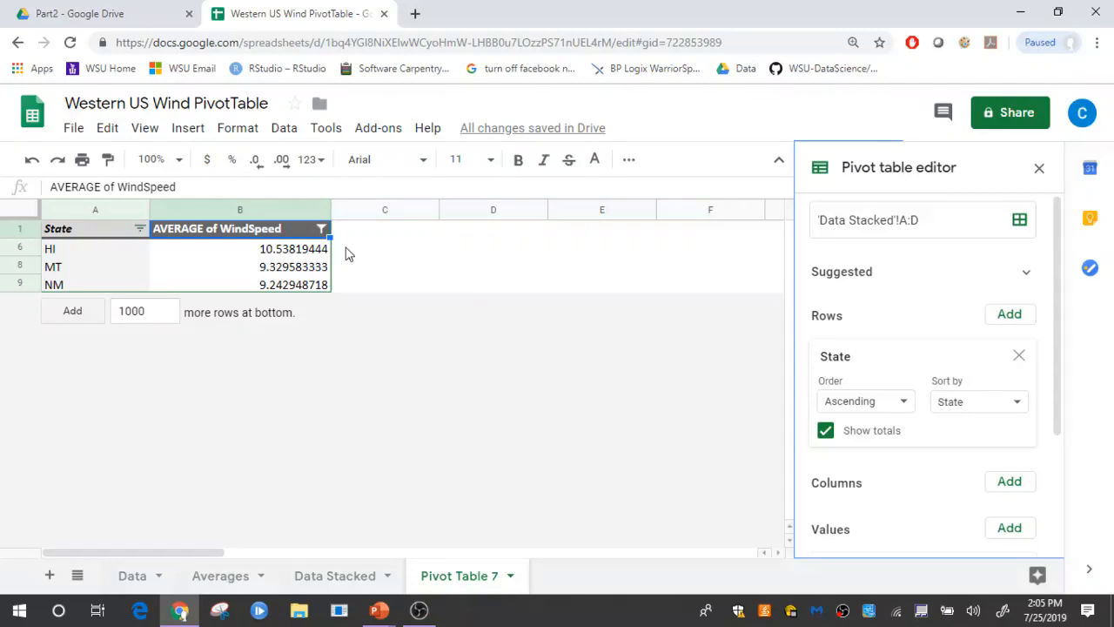
pyautogui.moveTo(1061, 323); pyautogui.dragTo(1054, 435)
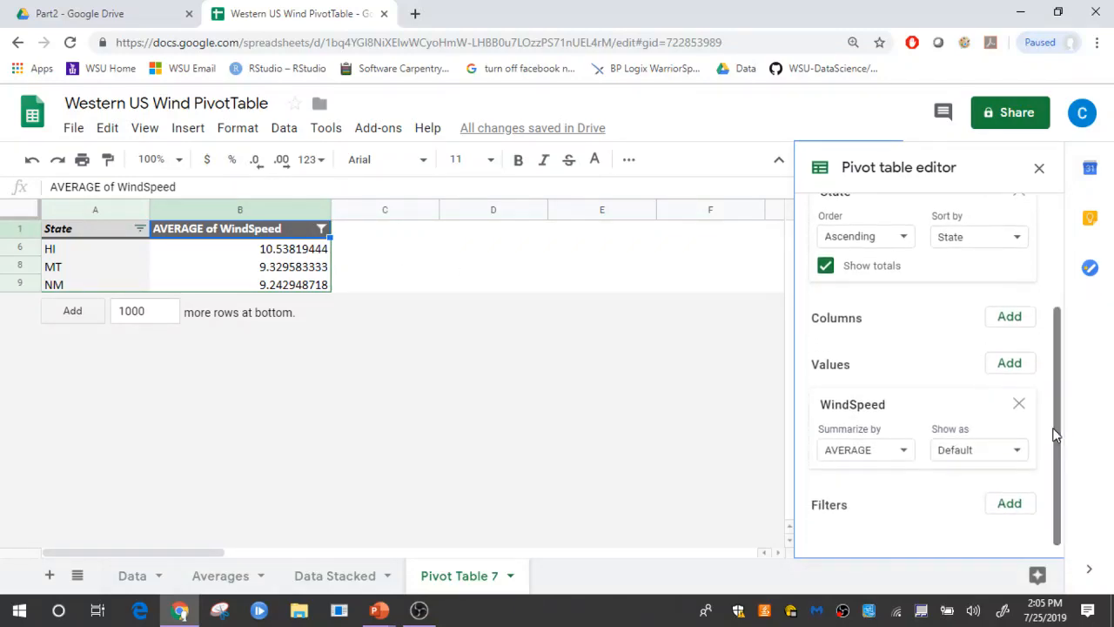
pyautogui.click(1011, 366)
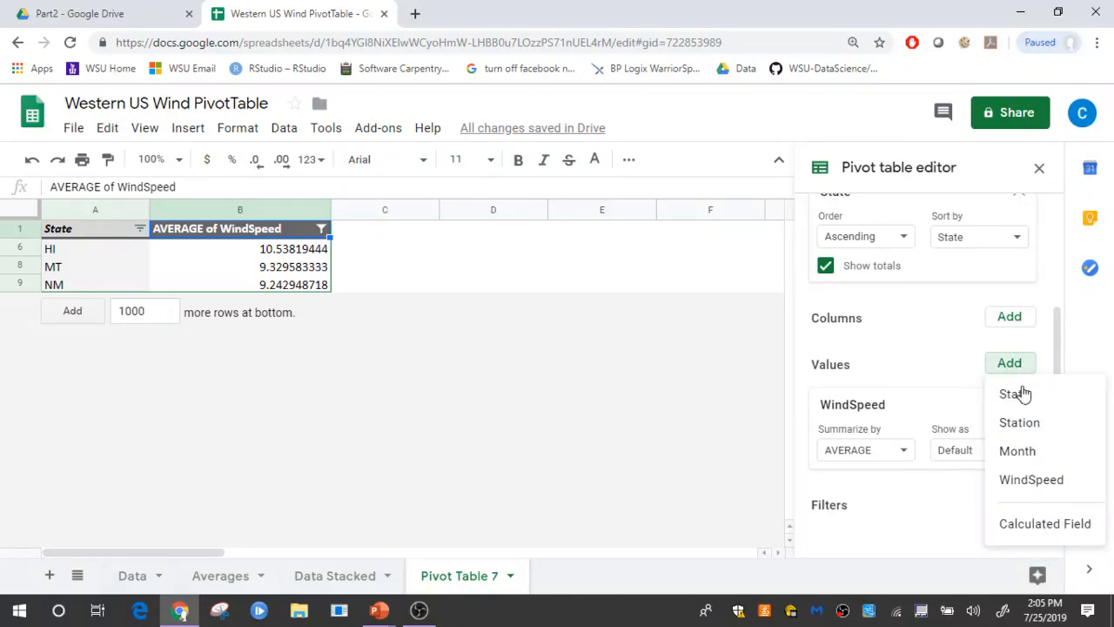
pyautogui.click(1030, 479)
pyautogui.scroll(-2, 1059, 408)
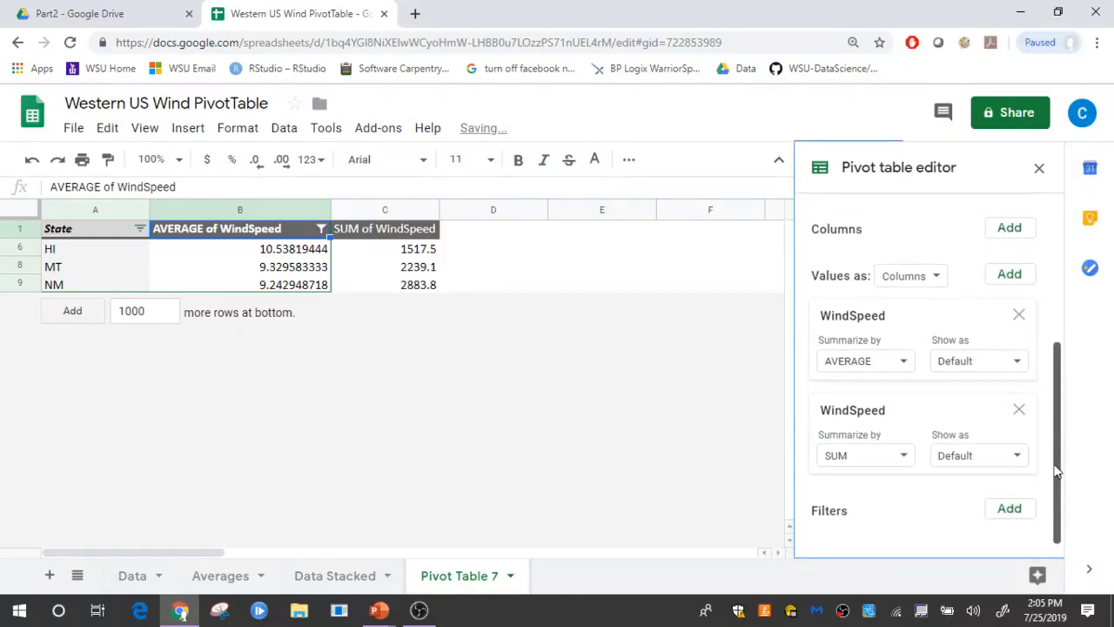
pyautogui.click(907, 441)
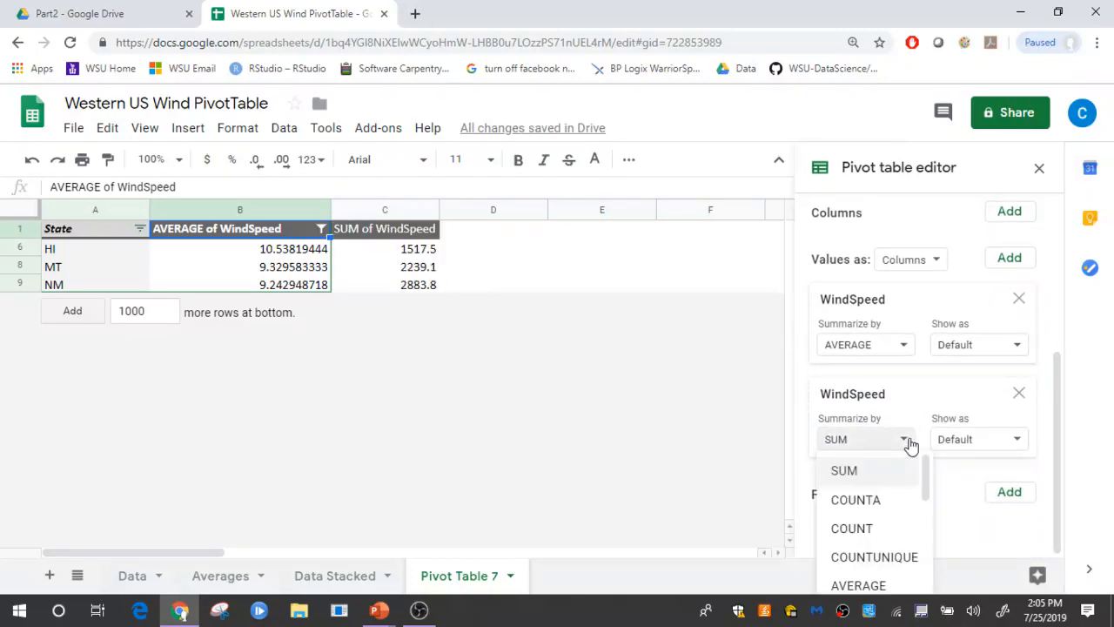
pyautogui.click(873, 531)
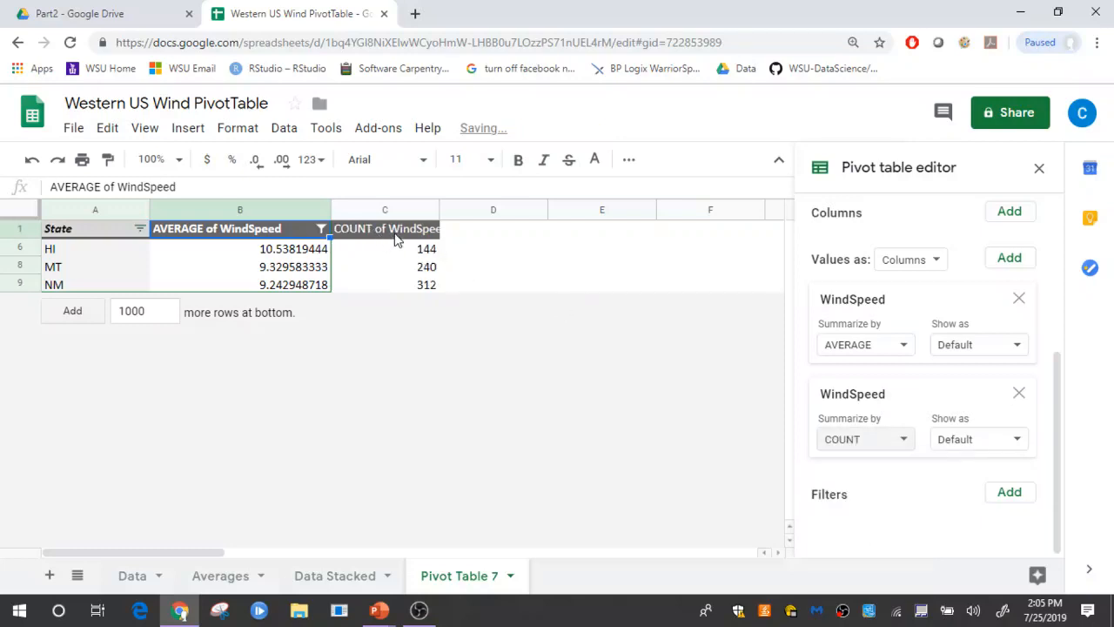
pyautogui.moveTo(439, 208); pyautogui.dragTo(459, 209)
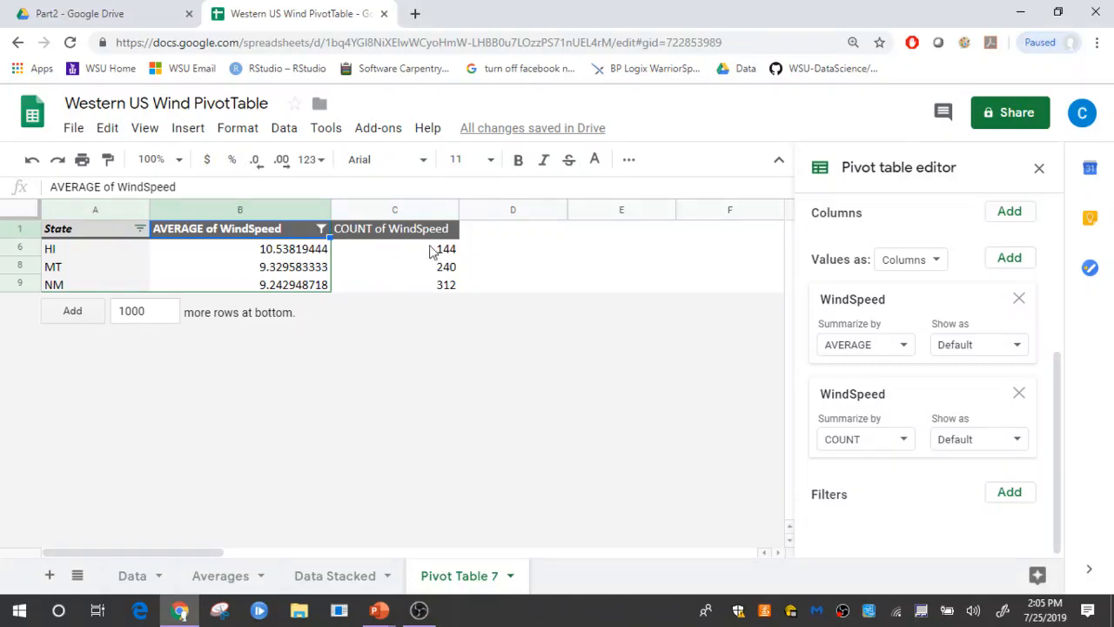
# Step: Check the AVERAGE of WindSpeed filter condition and turn off the sheet's filter
pyautogui.click(321, 228)
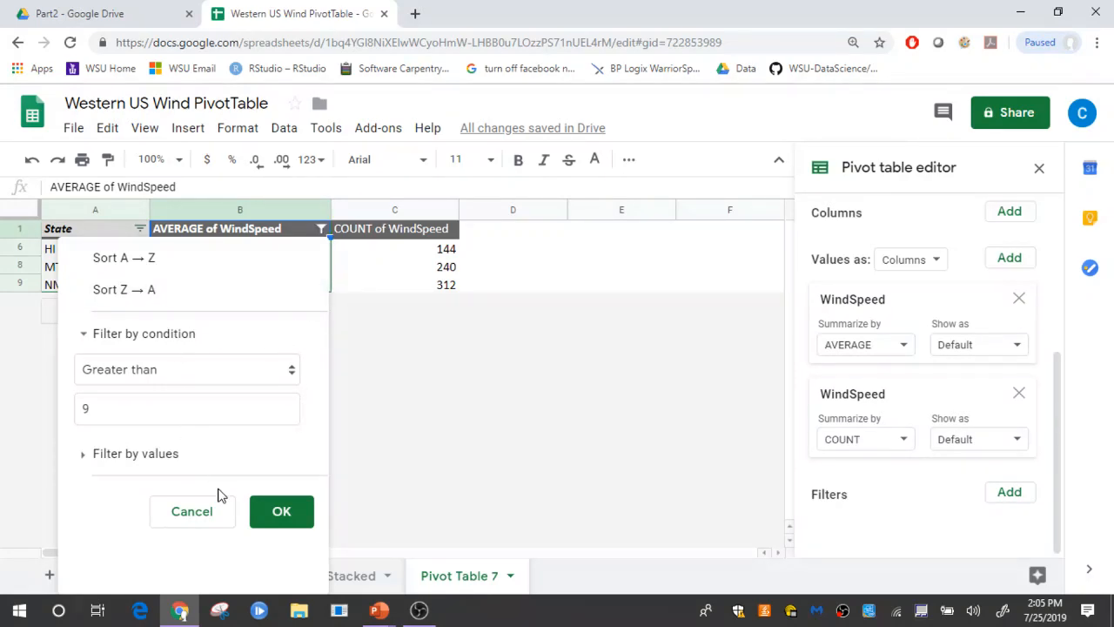
pyautogui.click(284, 513)
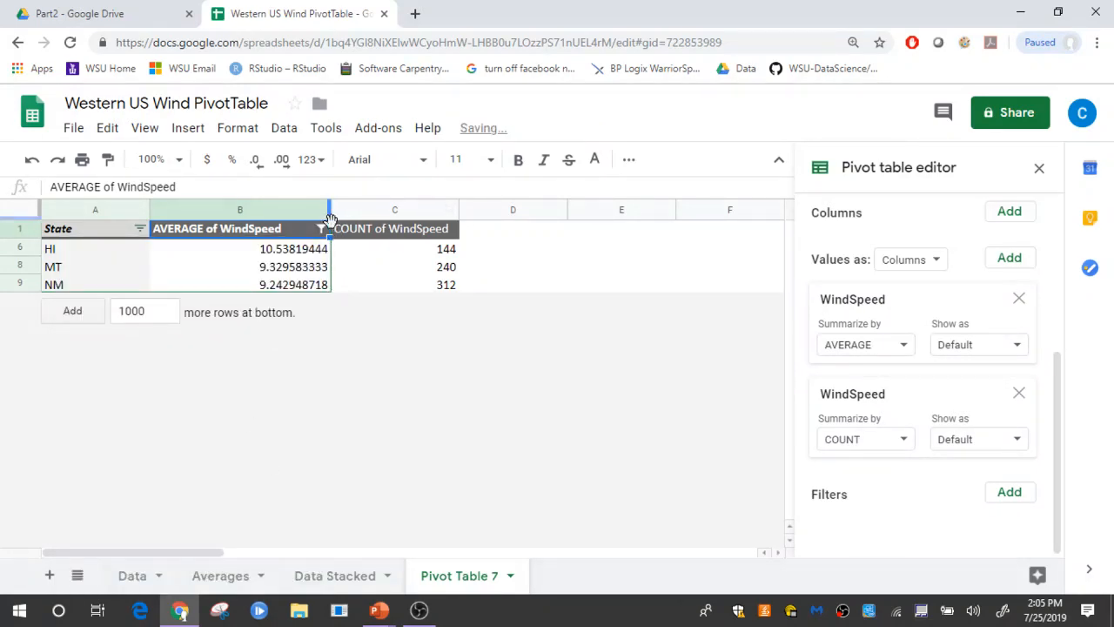
pyautogui.click(284, 129)
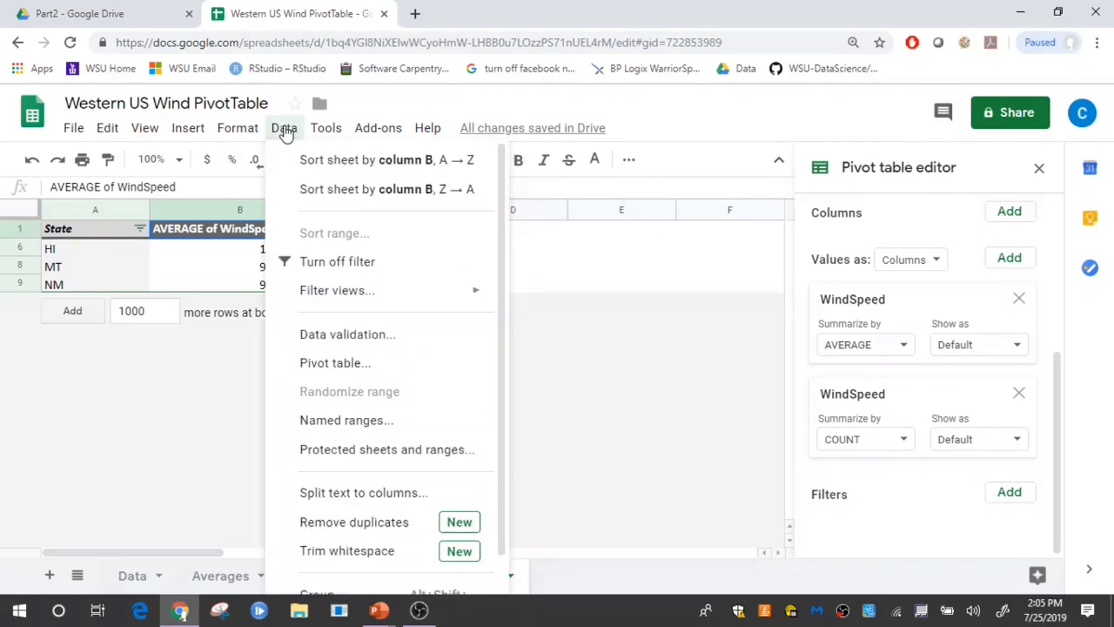
pyautogui.click(326, 261)
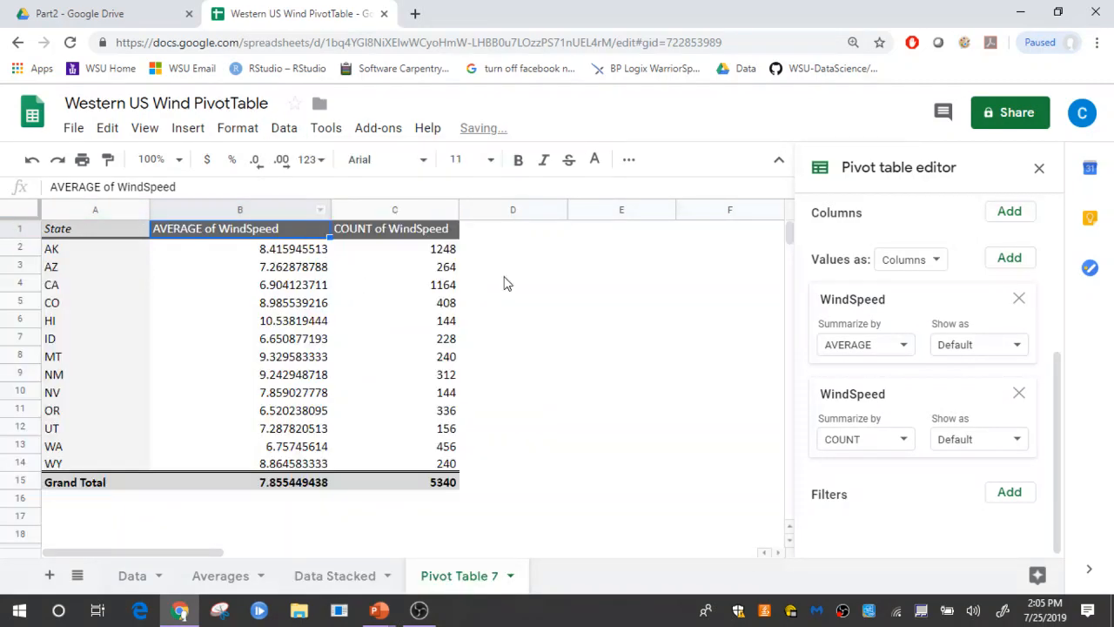
# Step: Select cells outside and inside the pivot table in turn to hide and bring back its editor
pyautogui.click(557, 287)
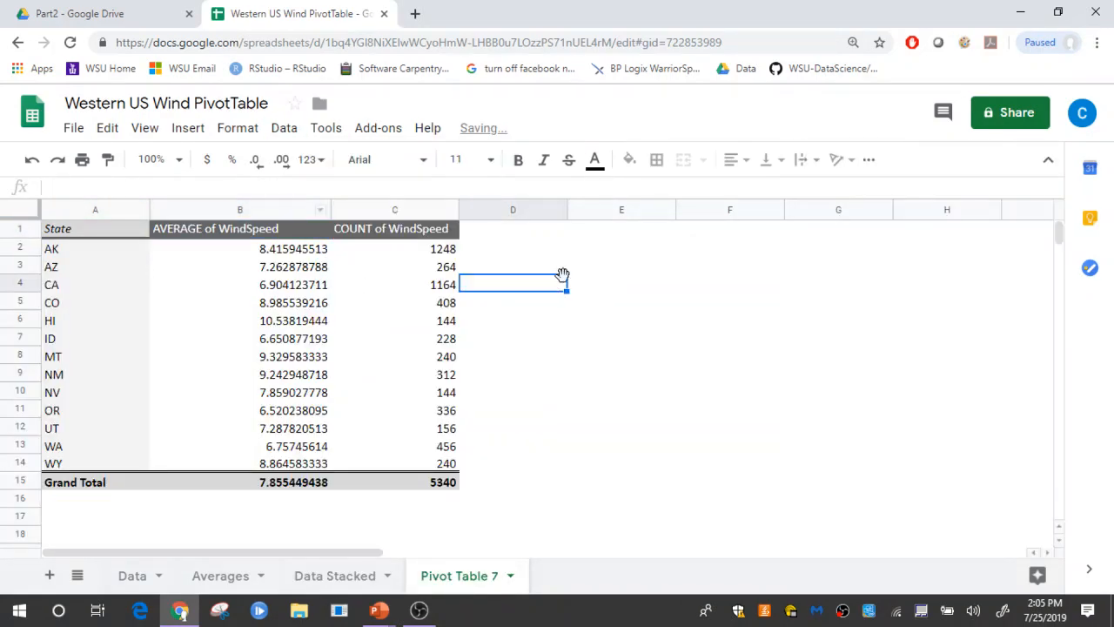
pyautogui.click(434, 252)
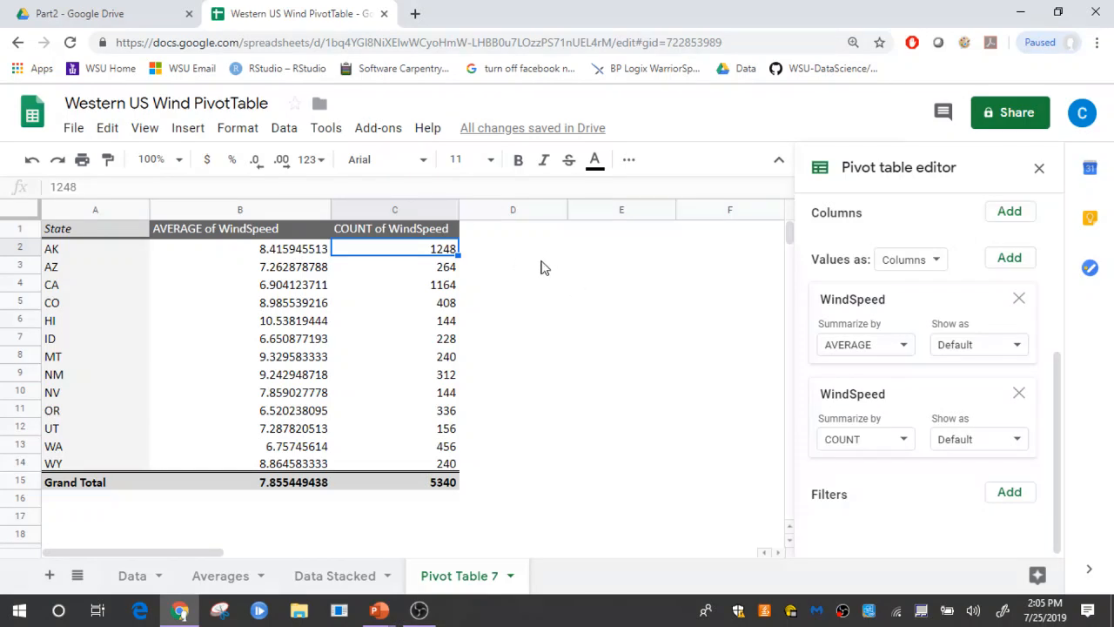
pyautogui.click(538, 286)
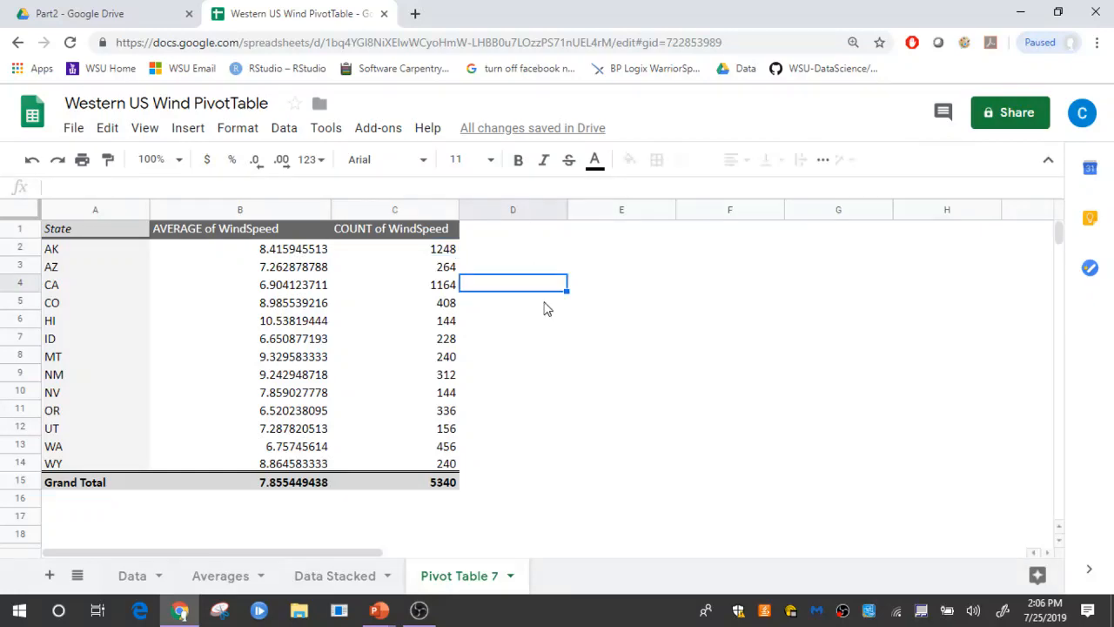
pyautogui.click(284, 286)
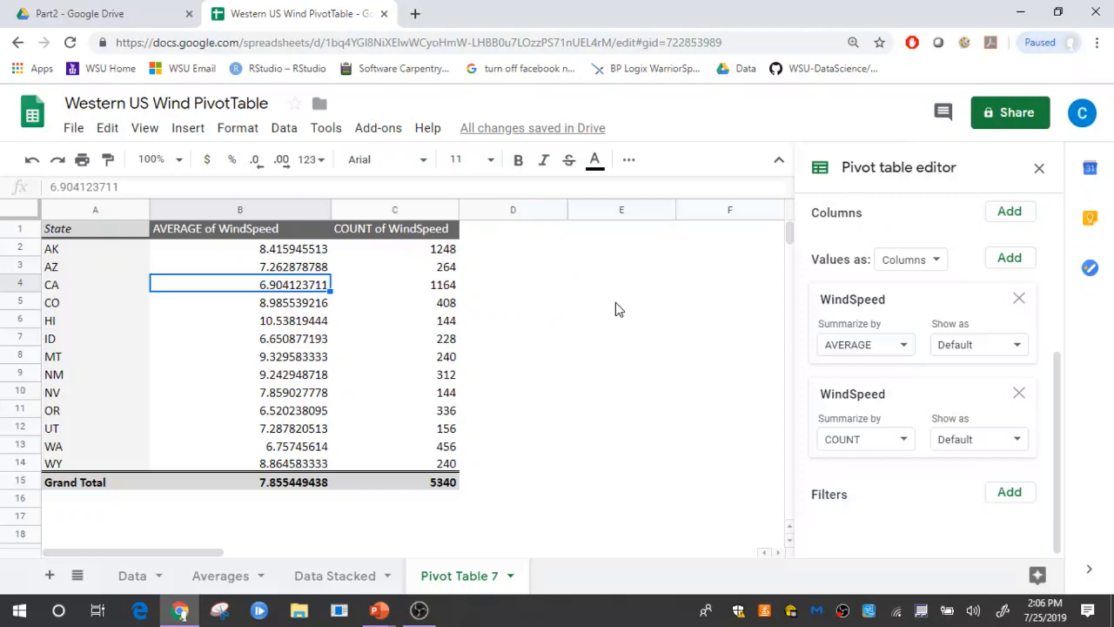